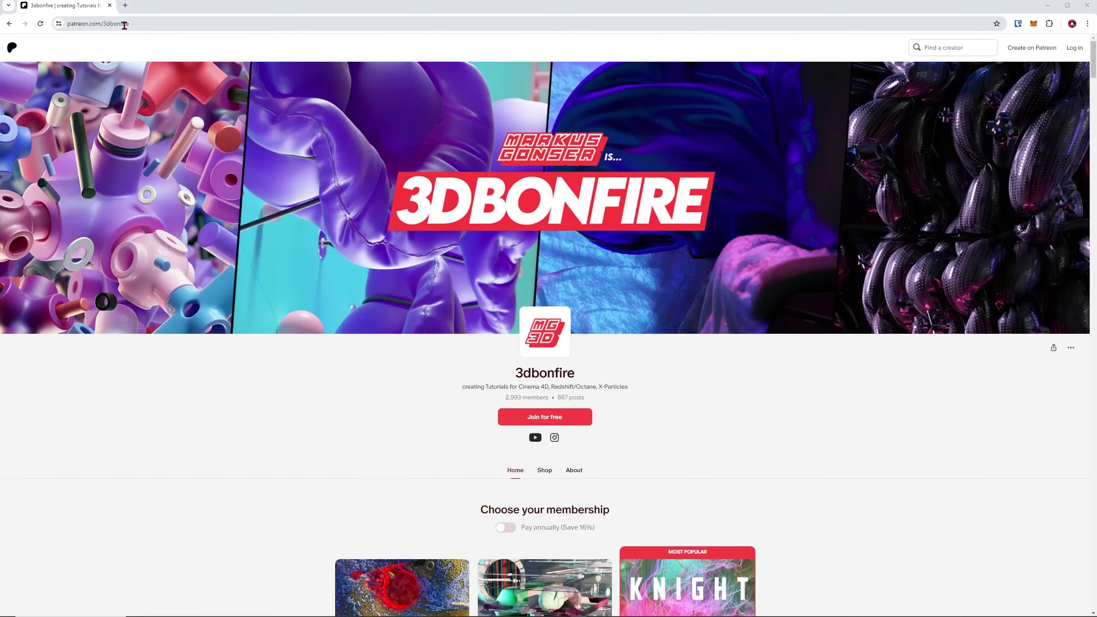
scroll(647, 431, "down", 2)
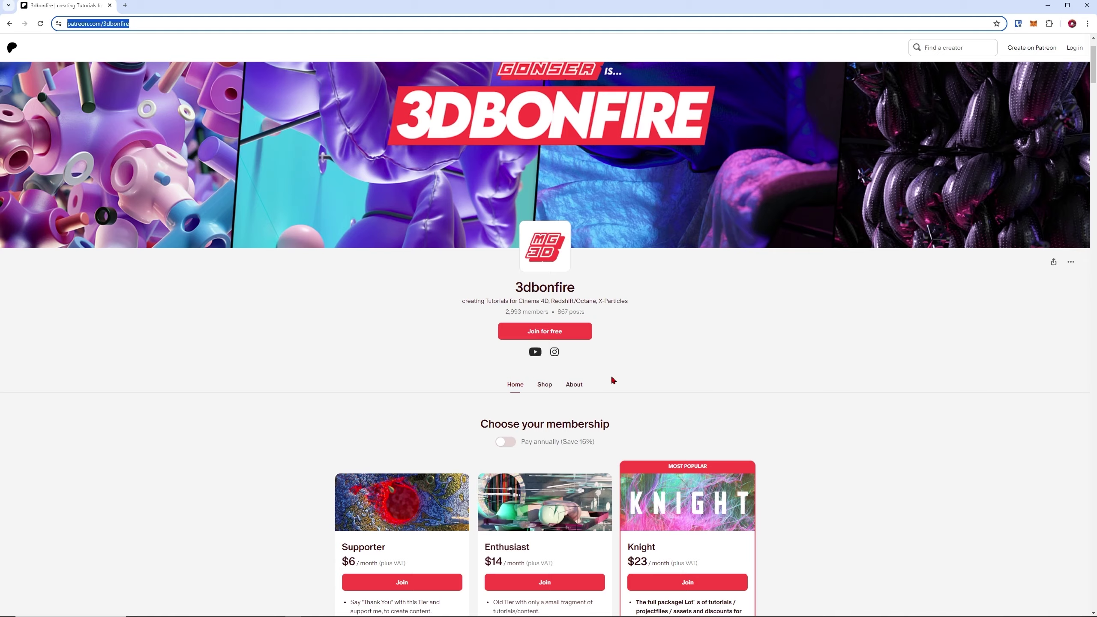
Highlight the 3dbonfire member count on the Patreon page before returning to Cinema 4D
left_click_drag(505, 312, 567, 310)
scroll(598, 330, "down", 2)
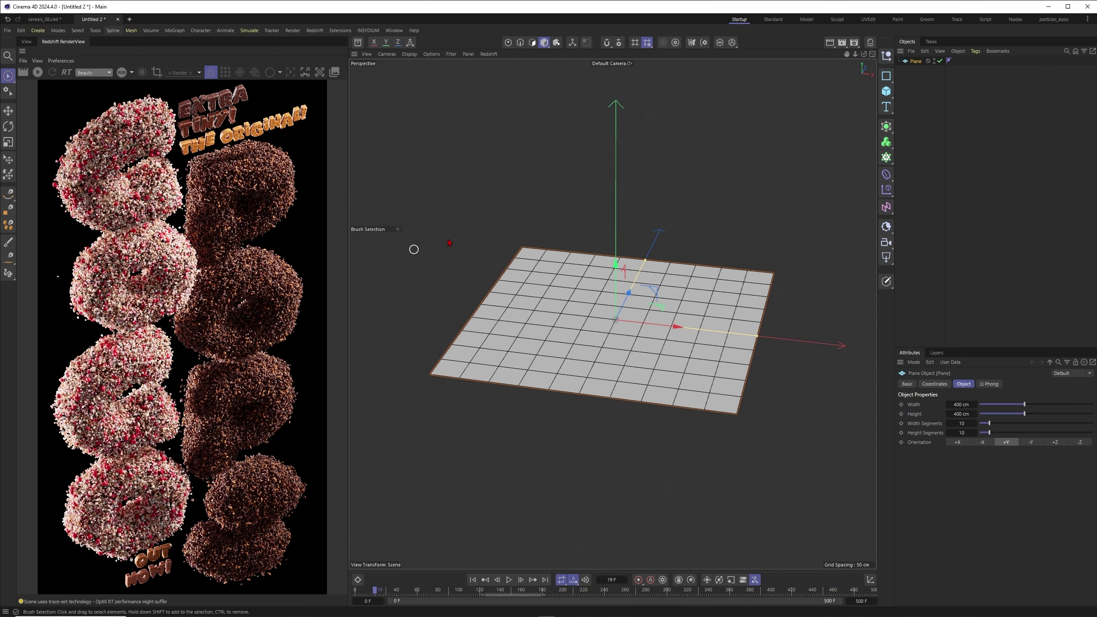
Delete the default plane and add a 3D Text object to the new scene
left_click(902, 182)
scroll(637, 306, "up", 3)
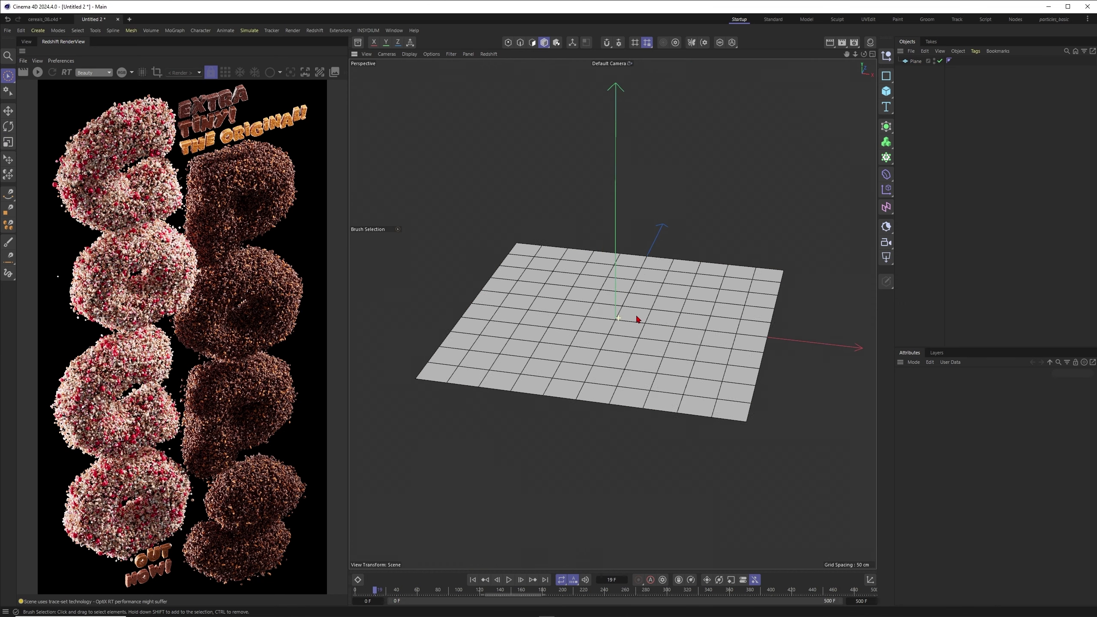
scroll(619, 332, "down", 2)
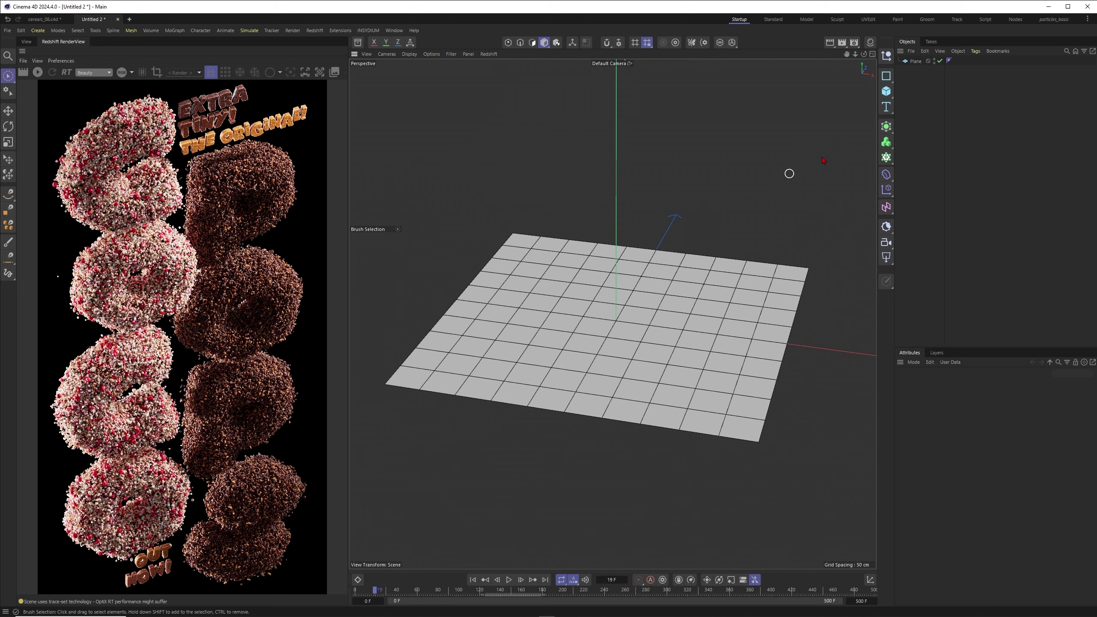
left_click(915, 61)
key("Delete")
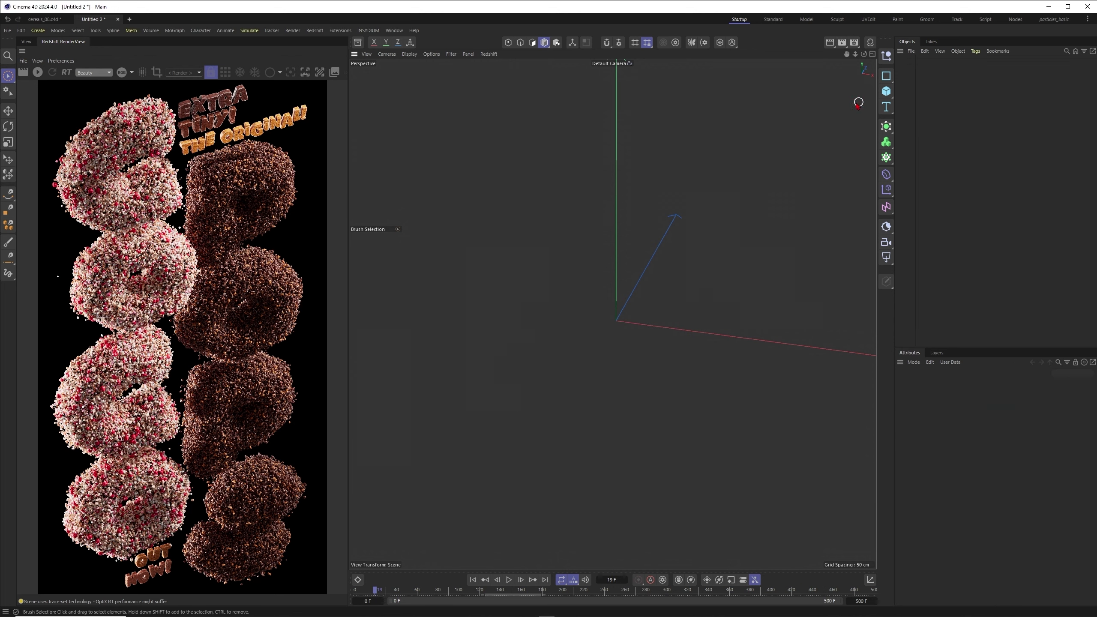
left_click(886, 107)
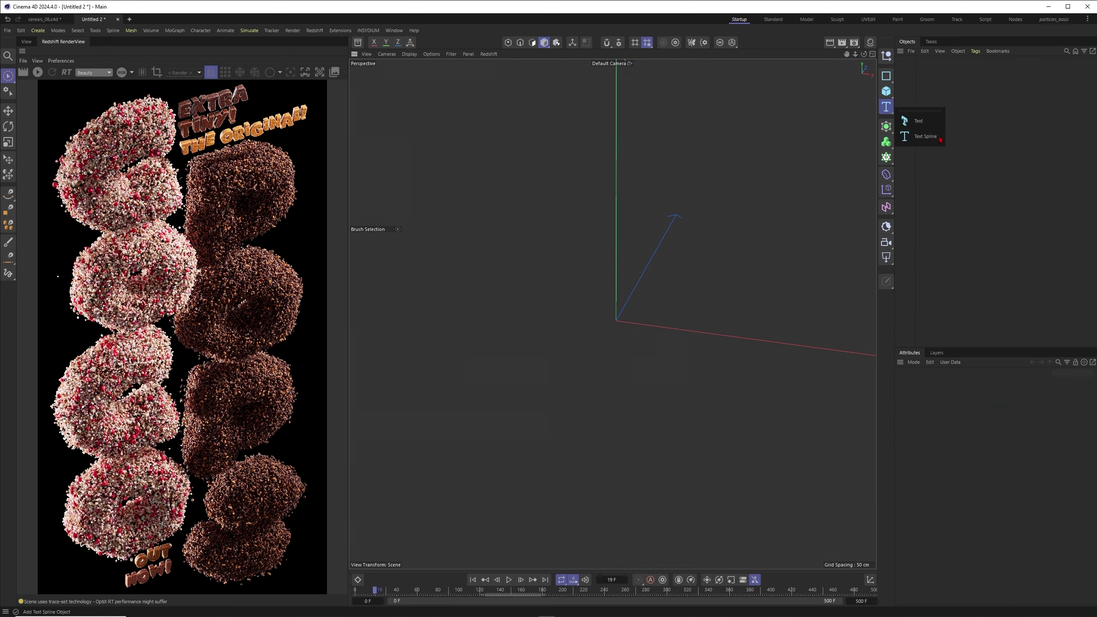
left_click(918, 122)
scroll(612, 314, "up", 3)
Set the text's font to Super Mario 256 and restore the window to full size
left_click_drag(602, 297, 772, 306, "alt")
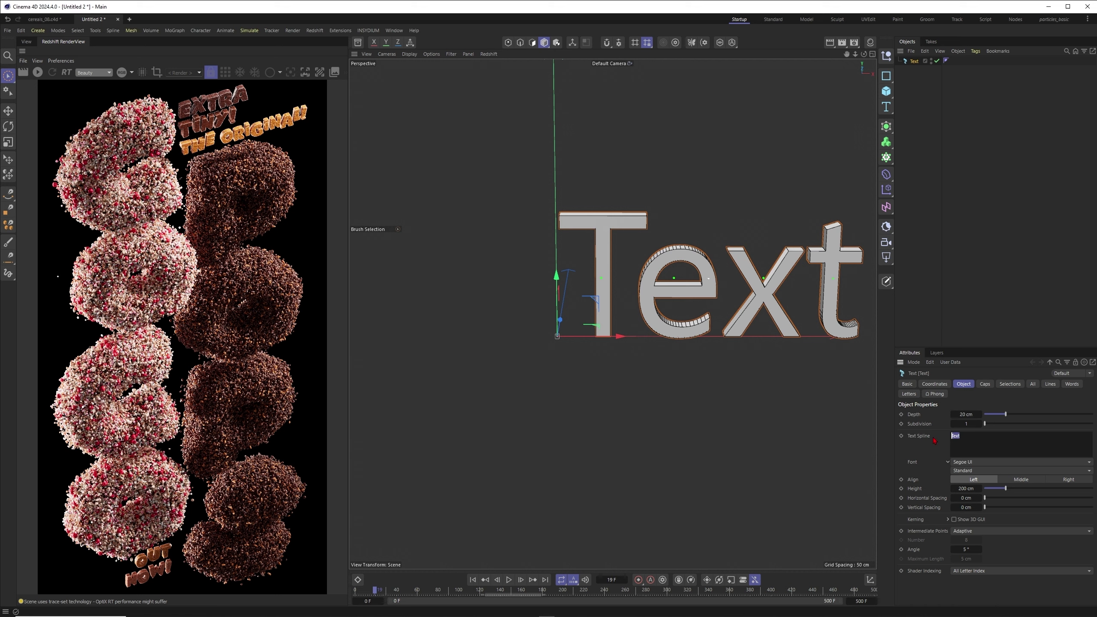
left_click(963, 464)
left_click(964, 456)
type("mario")
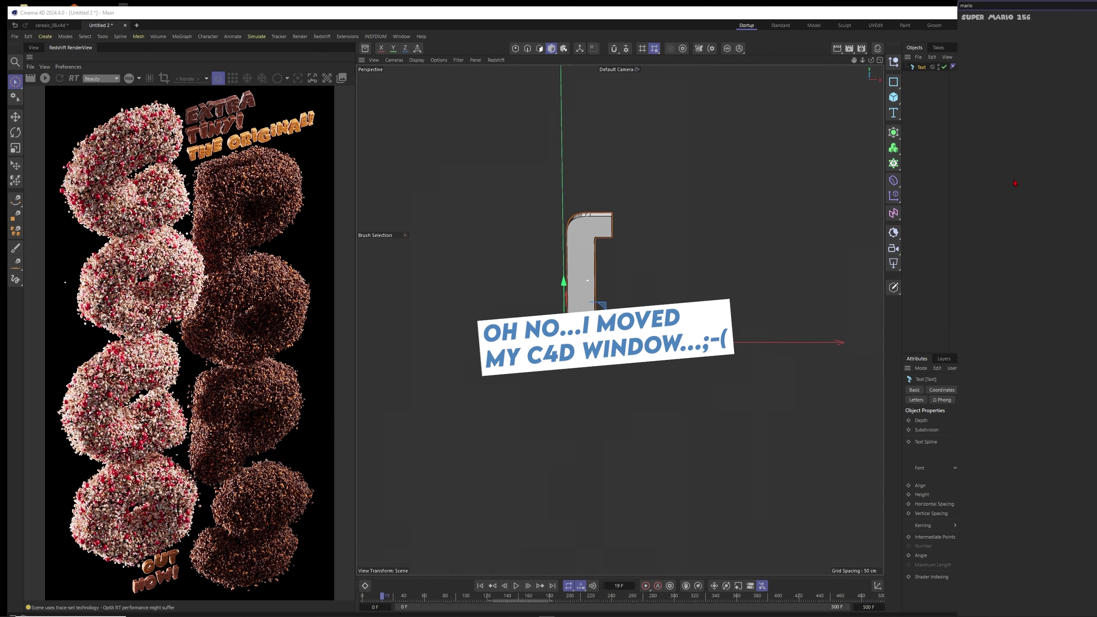
double_click(1010, 15)
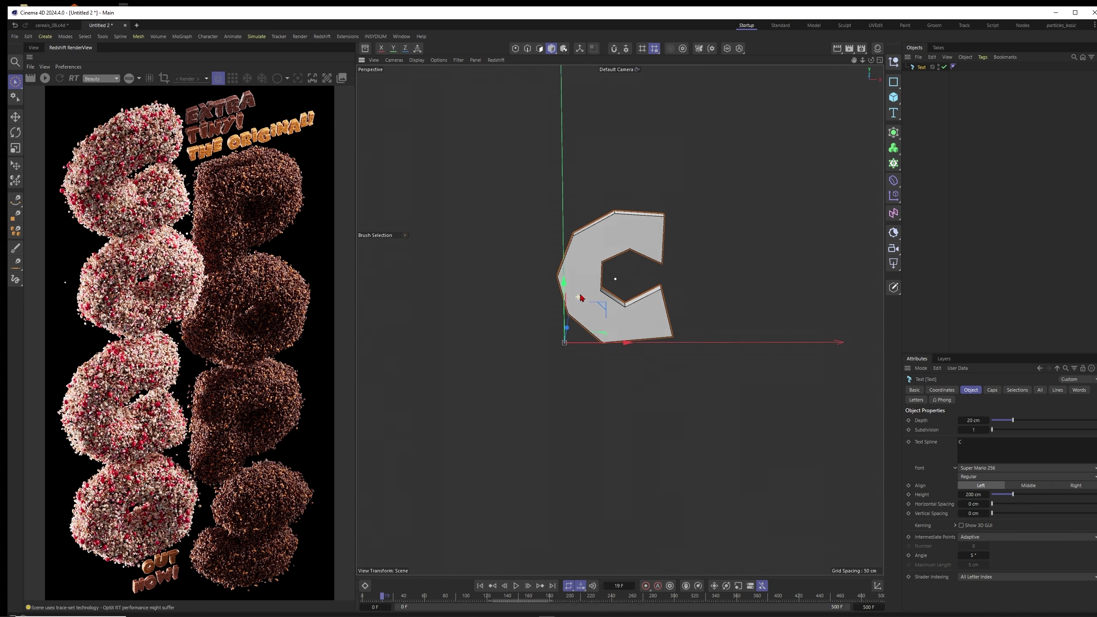
Inspect the 30 cm deep letter C, select it and switch to brush-style selection
left_click_drag(615, 279, 484, 185, "alt")
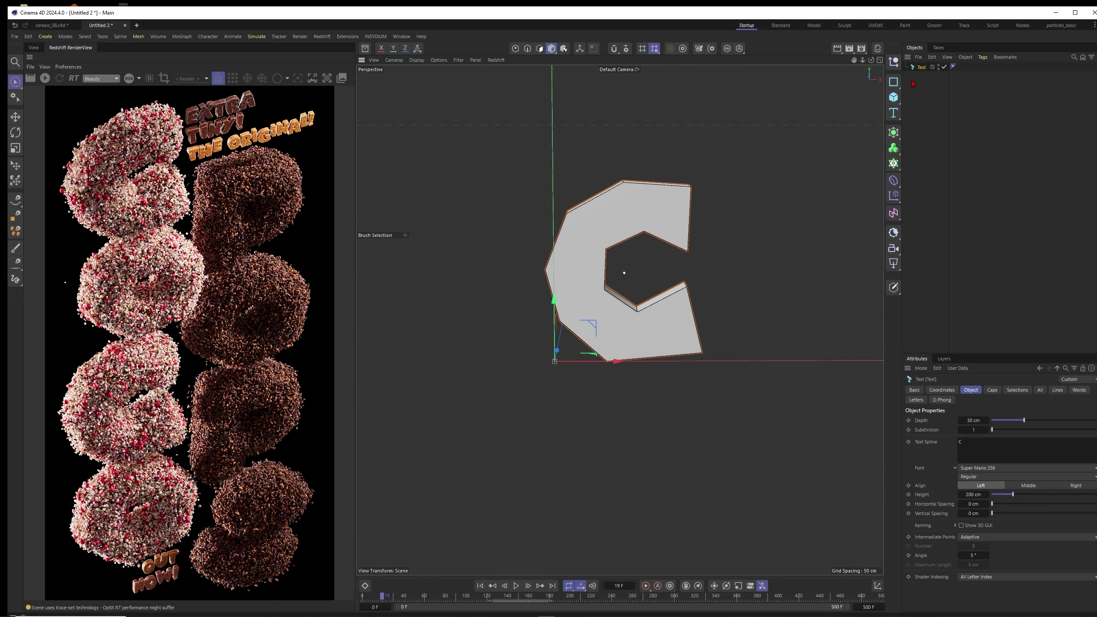
key("ctrl+shift+a")
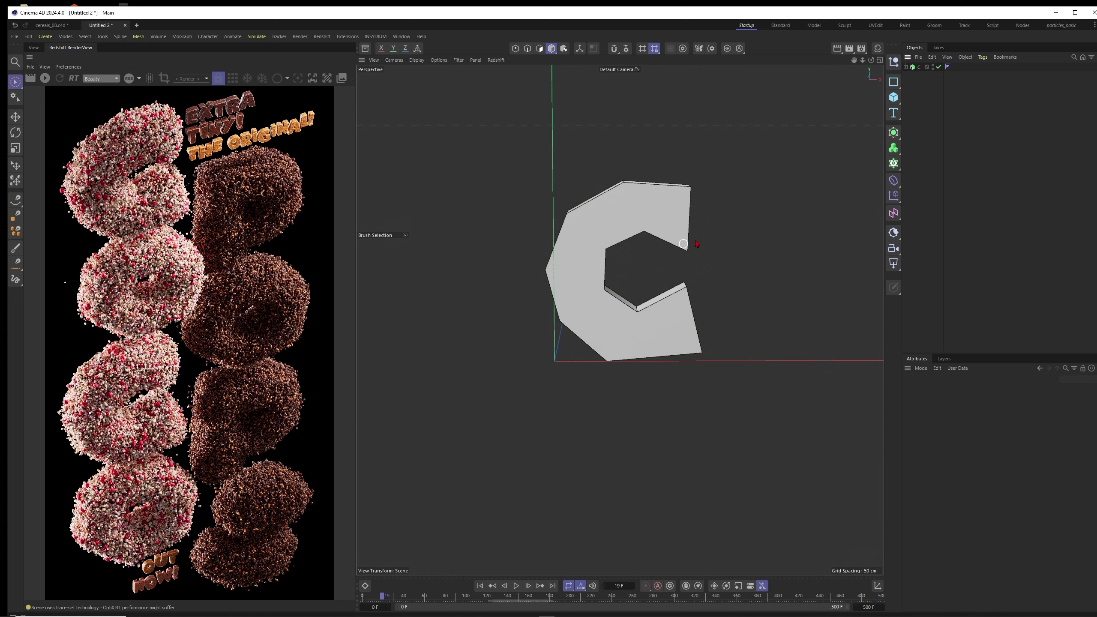
mouse_move(655, 223)
left_mouse_down("alt")
mouse_move(622, 226)
mouse_move(647, 241)
mouse_move(659, 230)
left_mouse_up("alt")
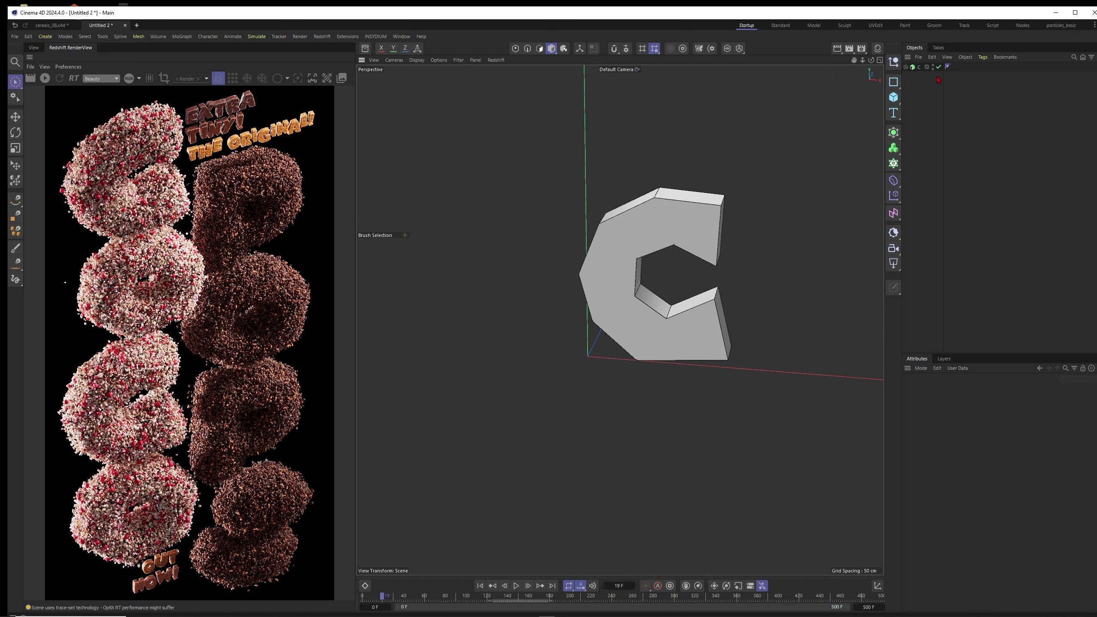
left_click(659, 231)
left_click_drag(15, 82, 52, 86)
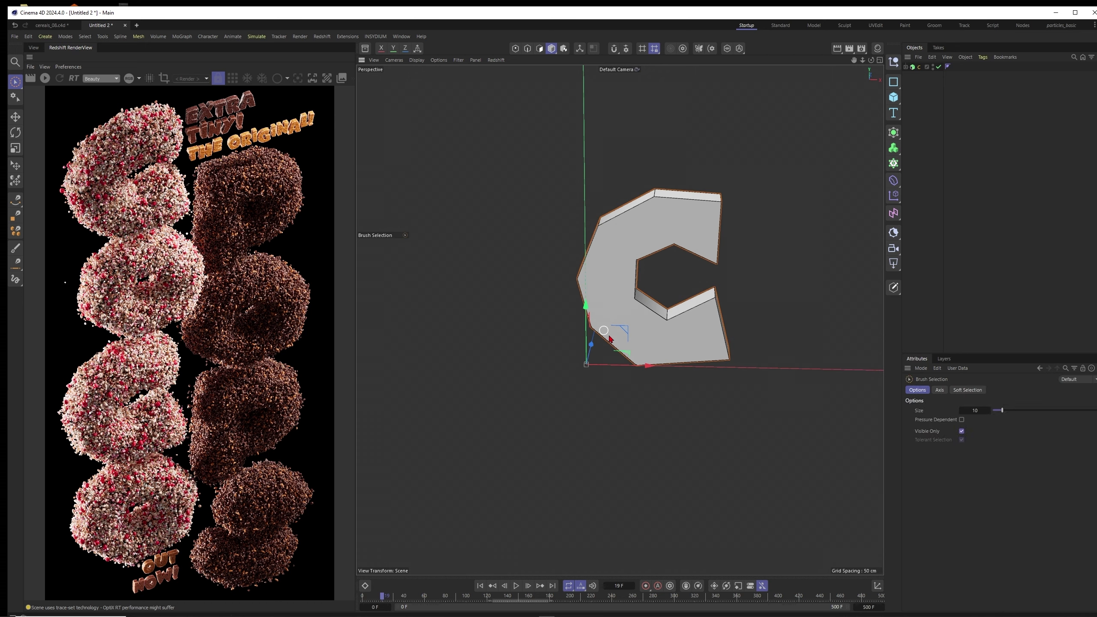
mouse_move(617, 329)
left_mouse_down("alt")
mouse_move(571, 367)
mouse_move(536, 246)
left_mouse_up("alt")
Hide the world axis in the viewport filter and duplicate the extruded C with copy/paste
left_click(459, 60)
left_click(483, 140)
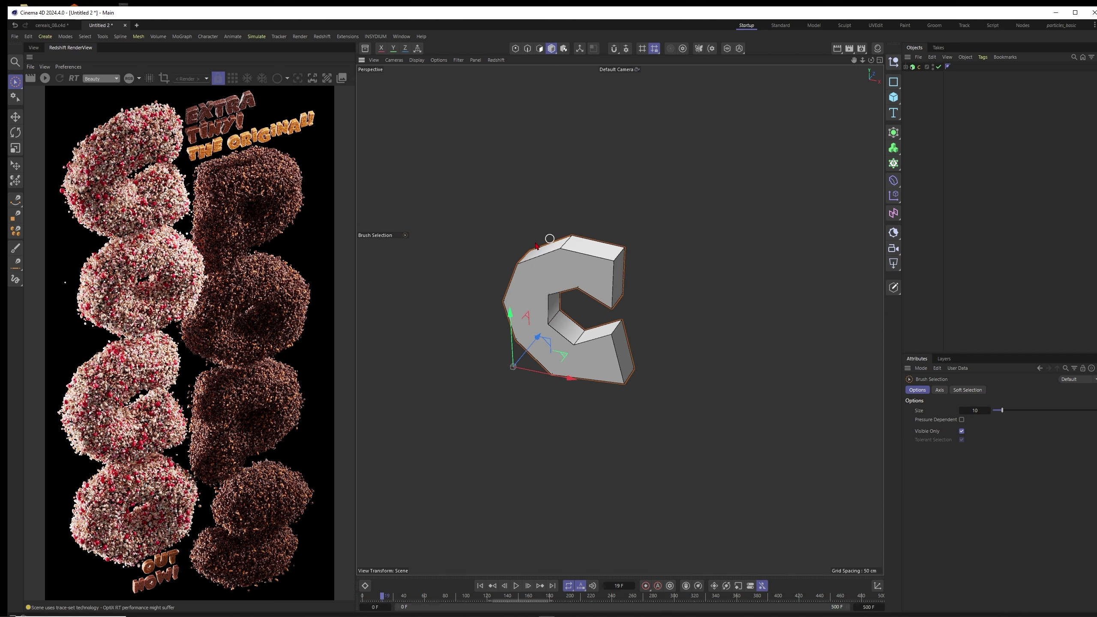
left_click_drag(595, 343, 599, 262, "alt")
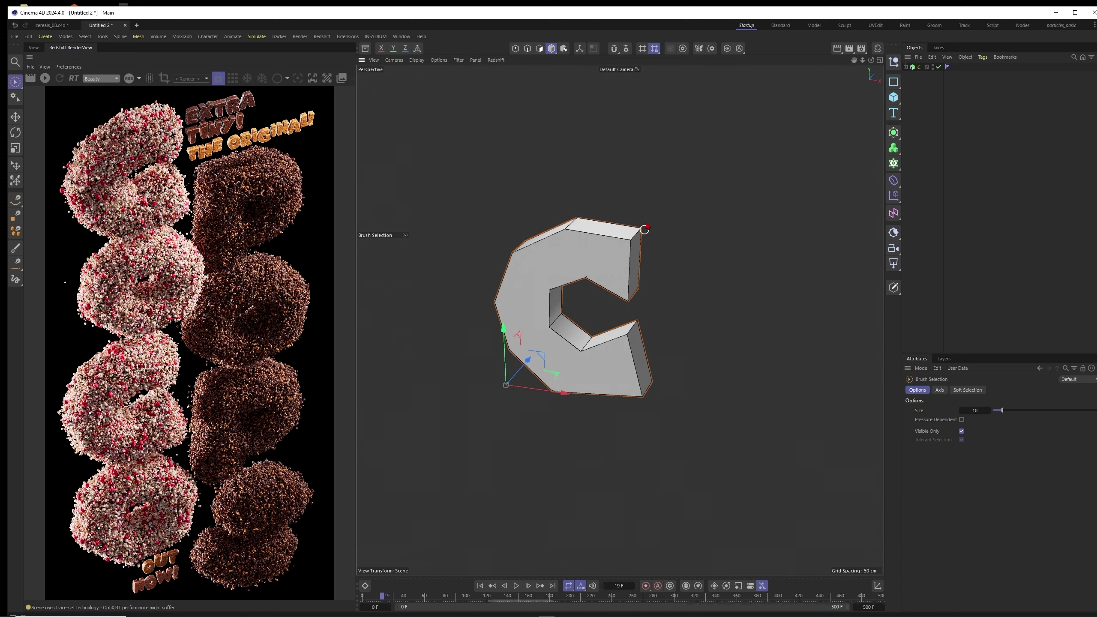
left_click_drag(645, 228, 534, 257, "alt")
key("ctrl+c")
key("ctrl+v")
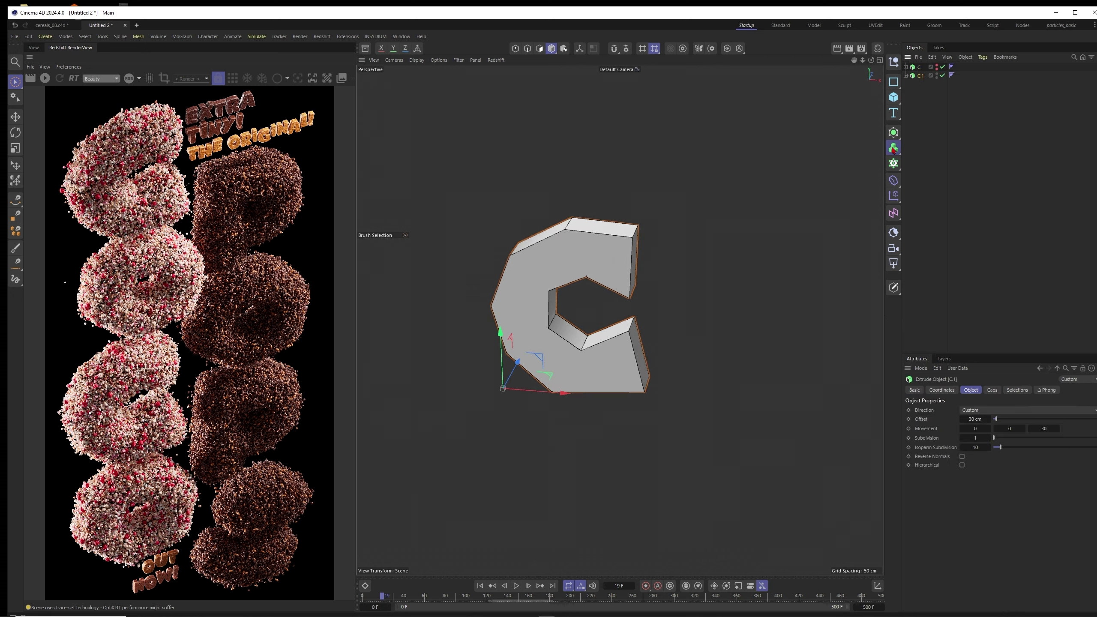
Wrap the copied C in a Volume Builder/Mesher with a Remesh on top and check the finer voxel mesh
left_click(894, 148)
left_click(938, 163, "alt")
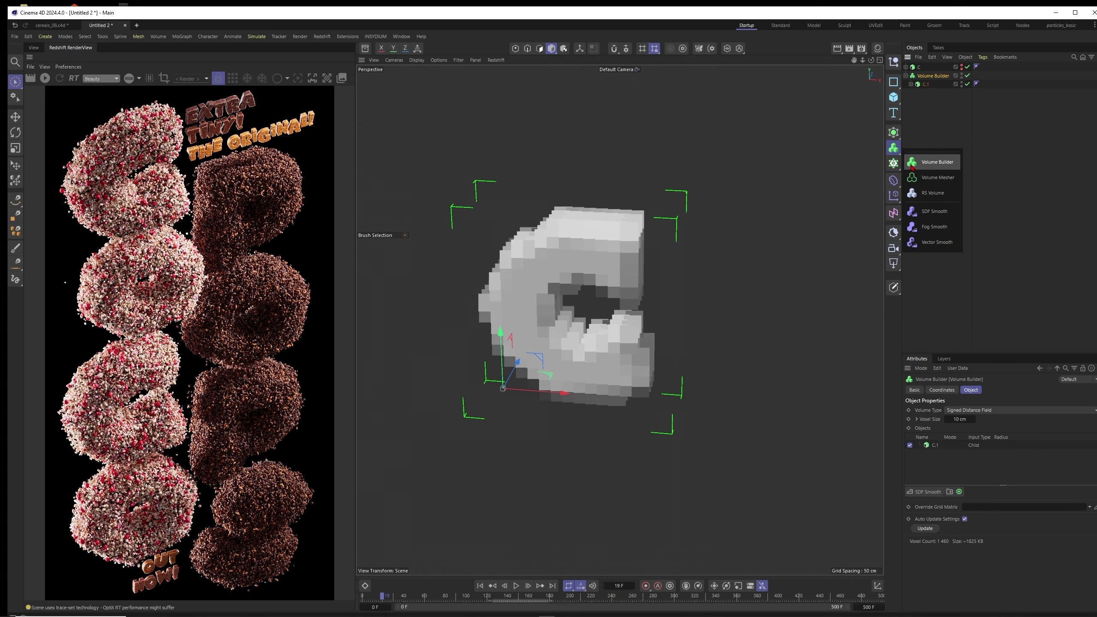
left_click(894, 131)
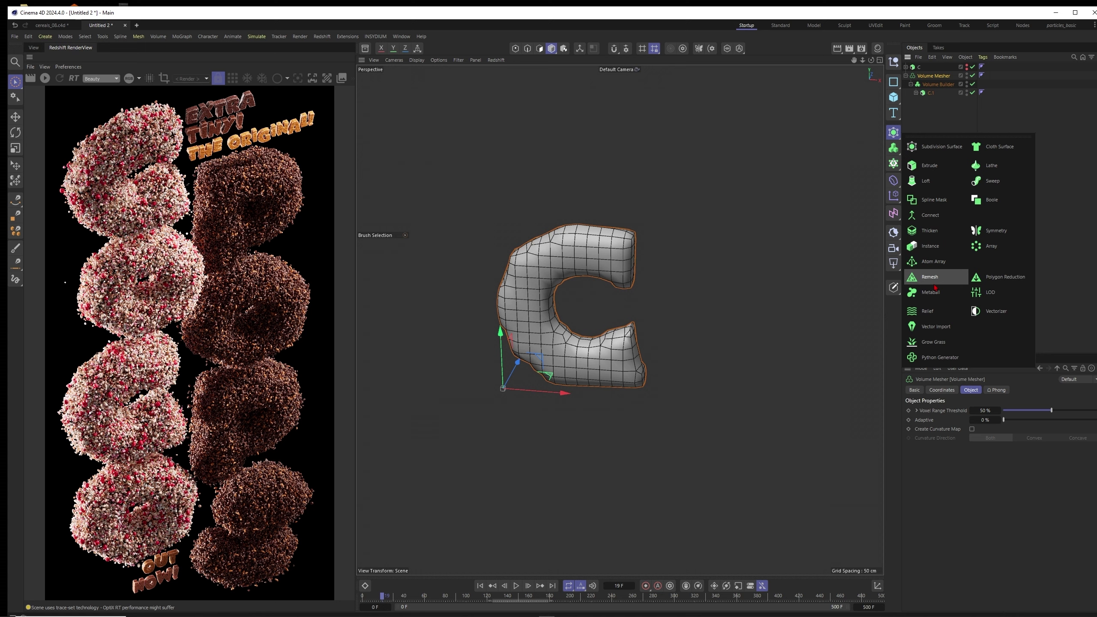
left_click(926, 276, "alt")
left_click_drag(593, 257, 572, 258, "alt")
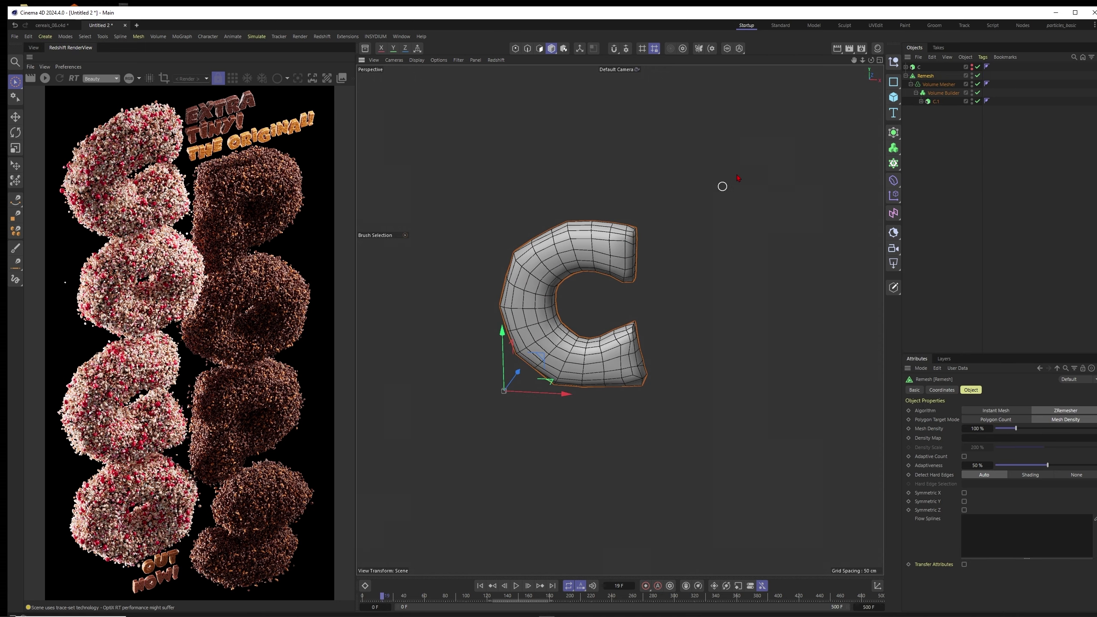
key("Down")
key("Down")
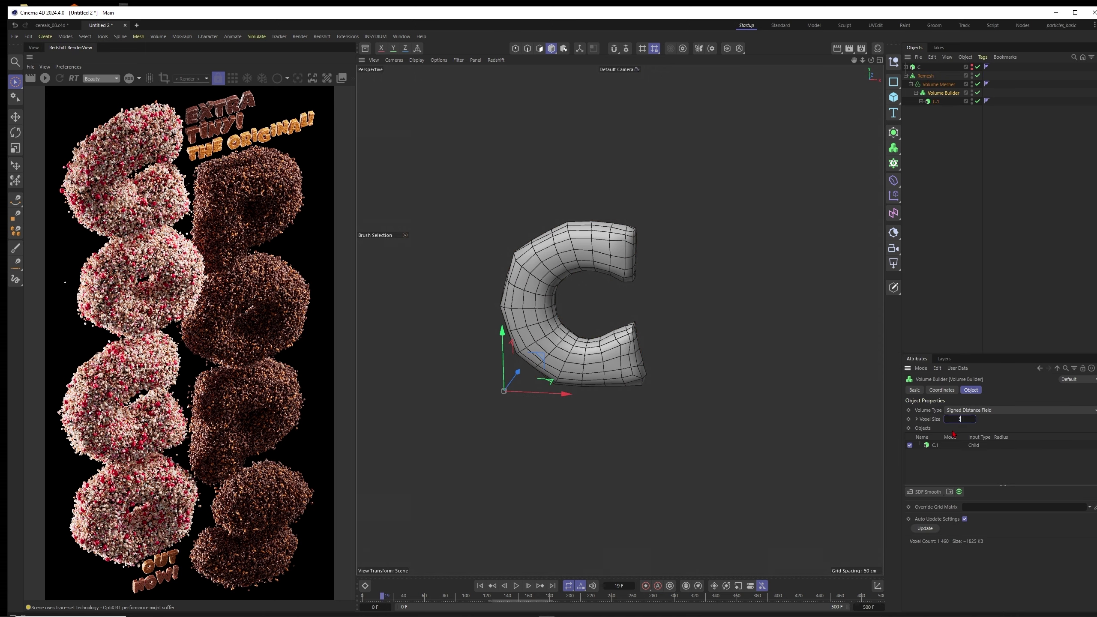
mouse_move(600, 247)
left_mouse_down("alt")
mouse_move(629, 257)
mouse_move(580, 242)
left_mouse_up("alt")
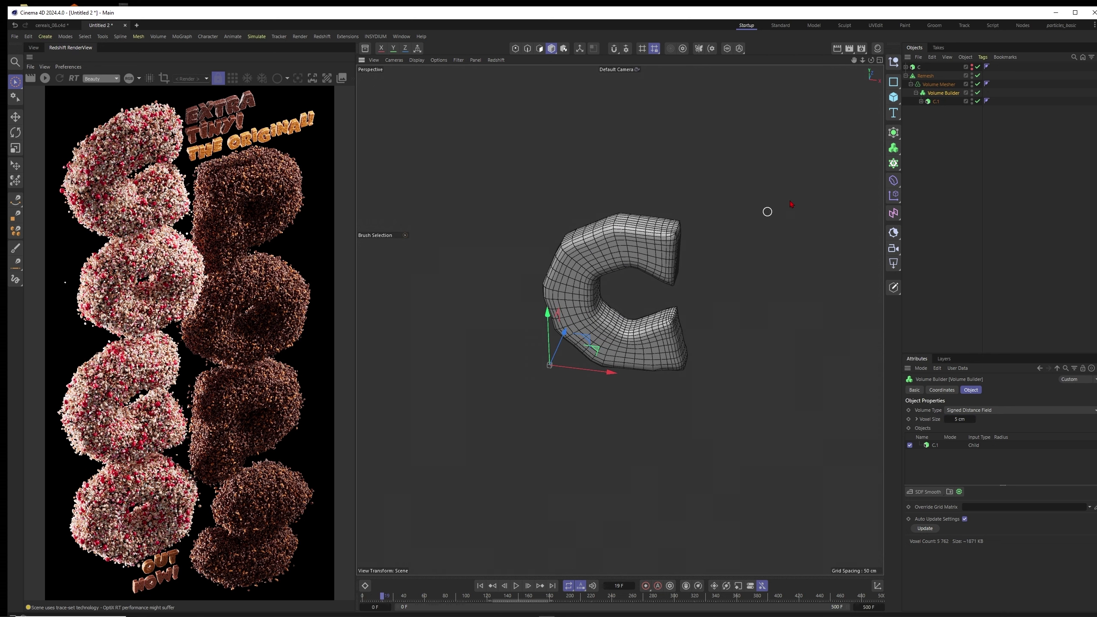
Undo the remesh and volume setup, leaving only the plain extruded C
key("ctrl+z")
key("ctrl+z")
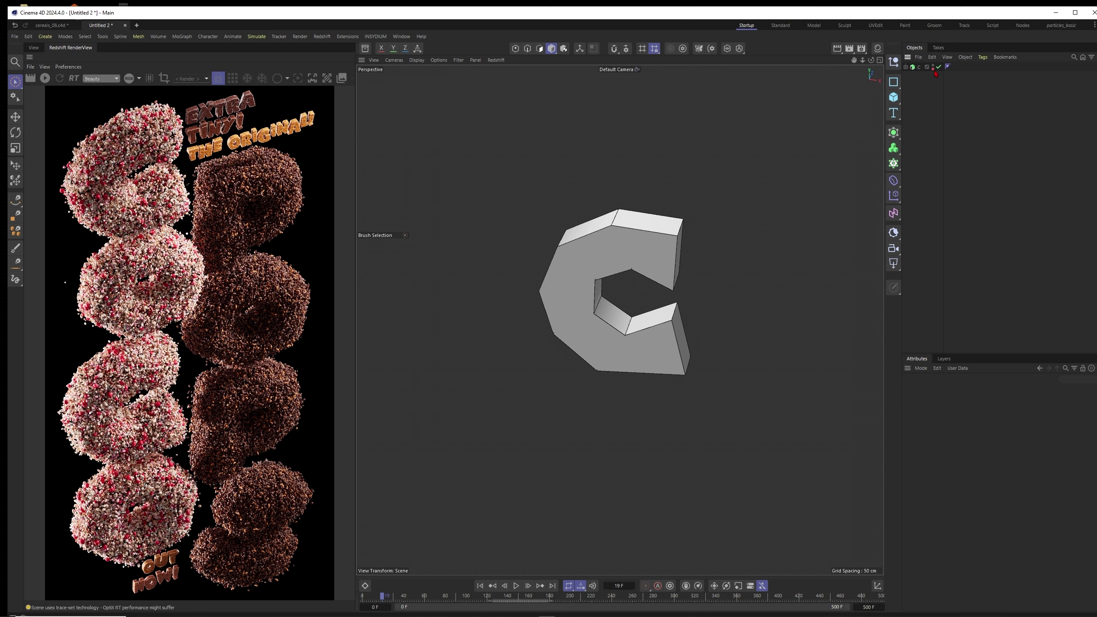
key("ctrl+z")
key("ctrl+z")
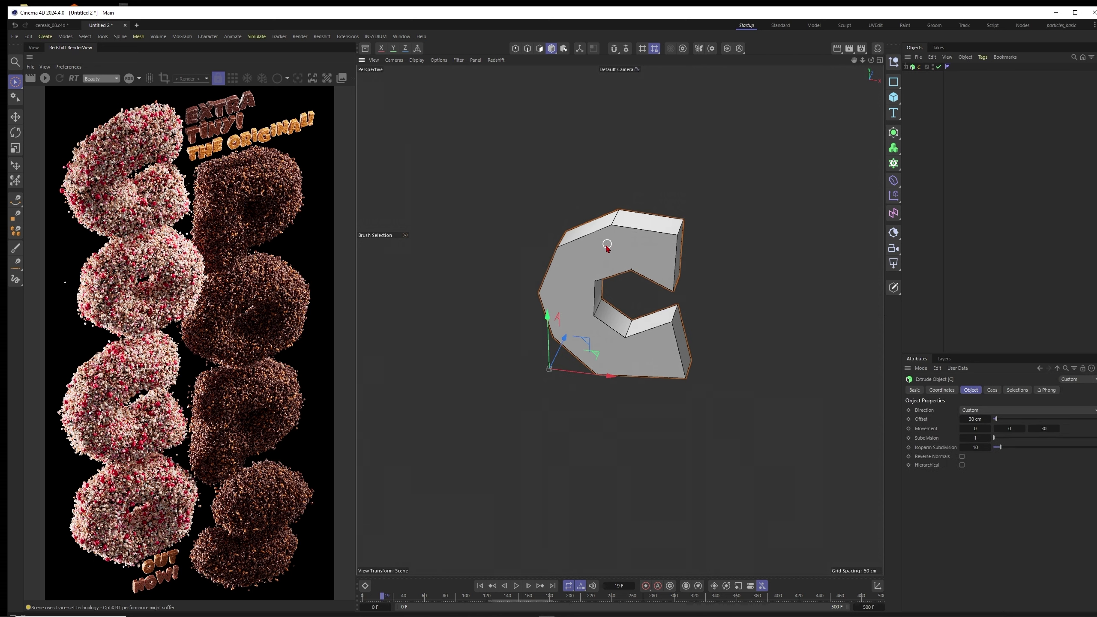
key("ctrl+z")
key("ctrl+z")
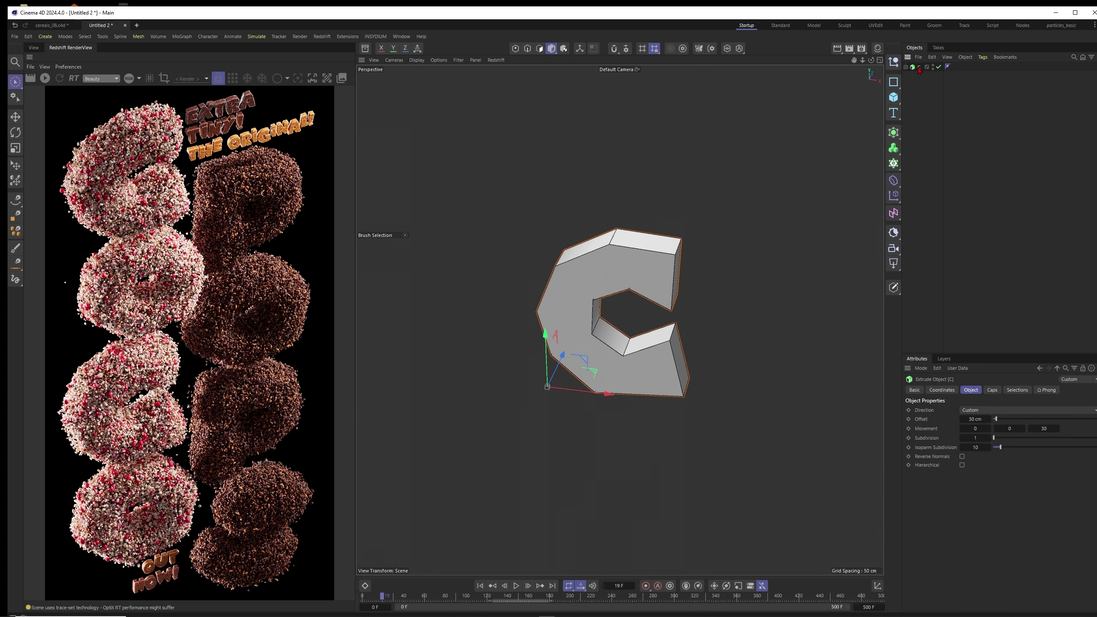
Add a Collider simulation tag to the extruded letter C
right_click(919, 68)
mouse_move(949, 201)
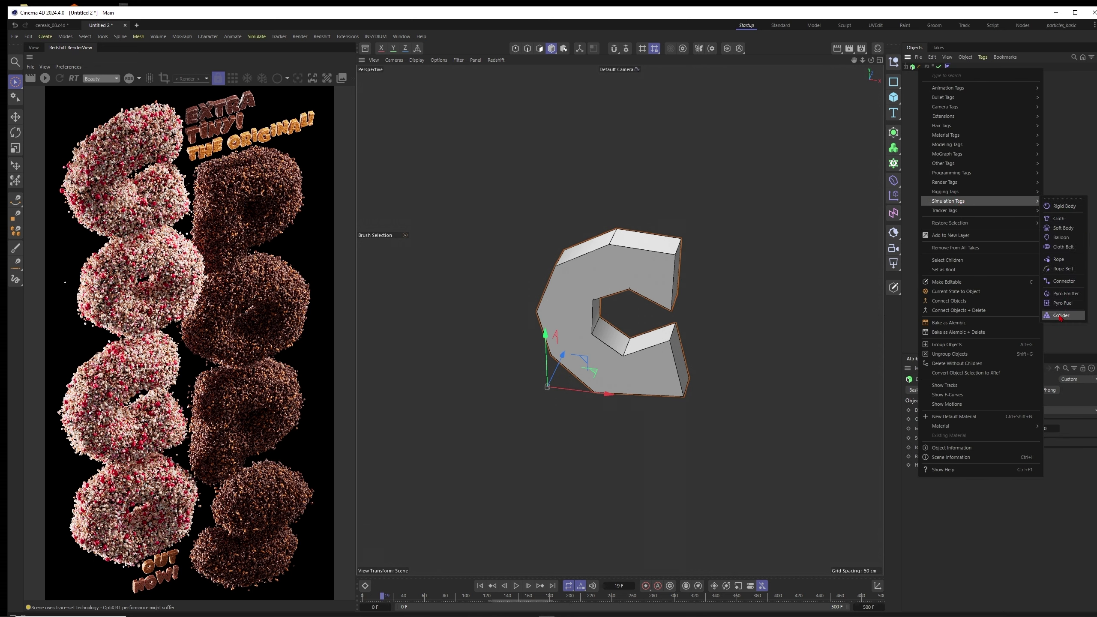
left_click(1061, 317)
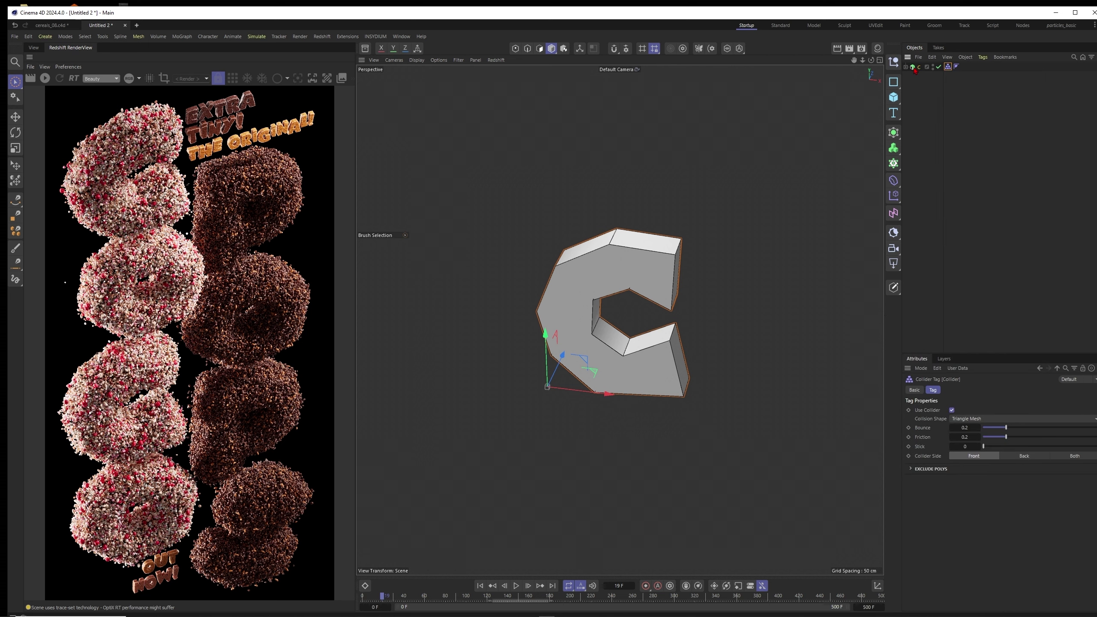
left_click_drag(591, 255, 619, 272, "alt")
left_click(617, 283)
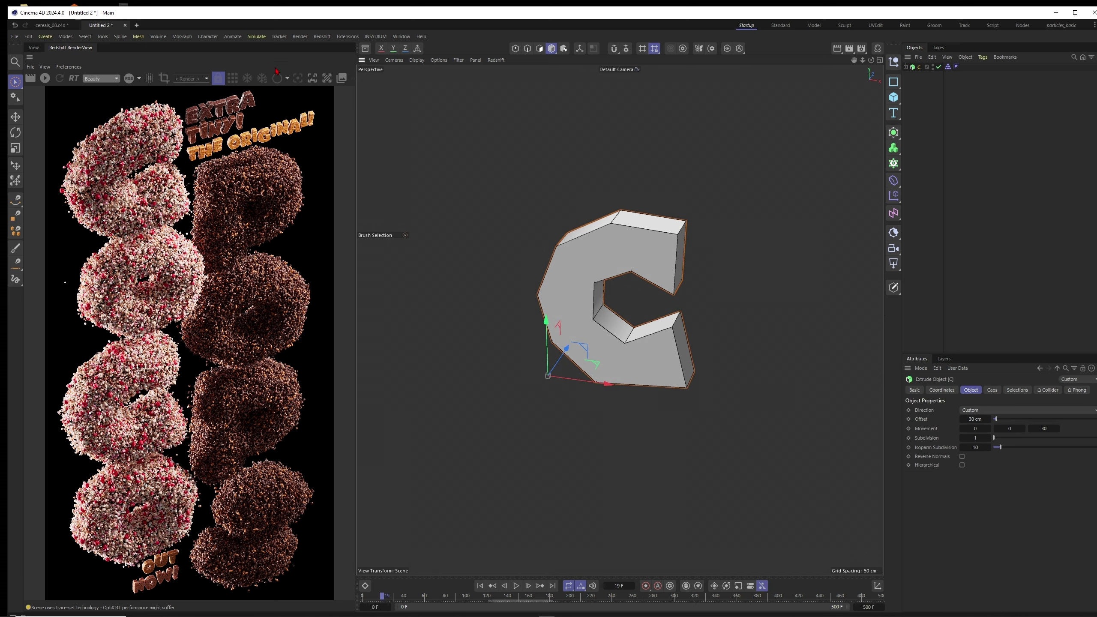
Add a basic emitter and a mesh emitter with particle groups, using the letter C as the mesh
left_click(256, 36)
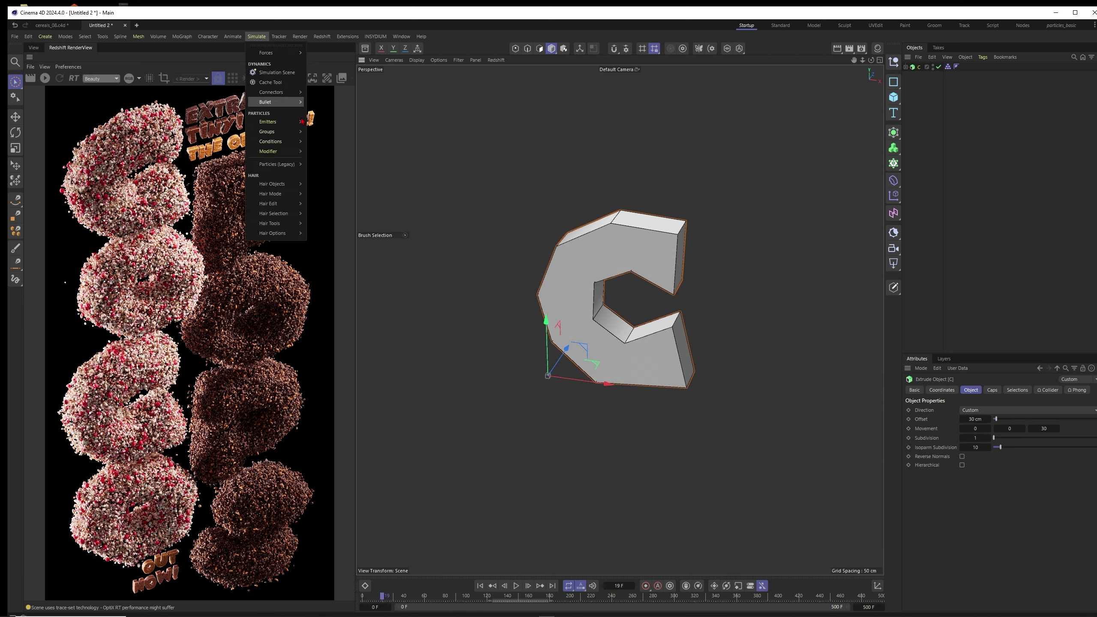
mouse_move(268, 122)
left_click(332, 127)
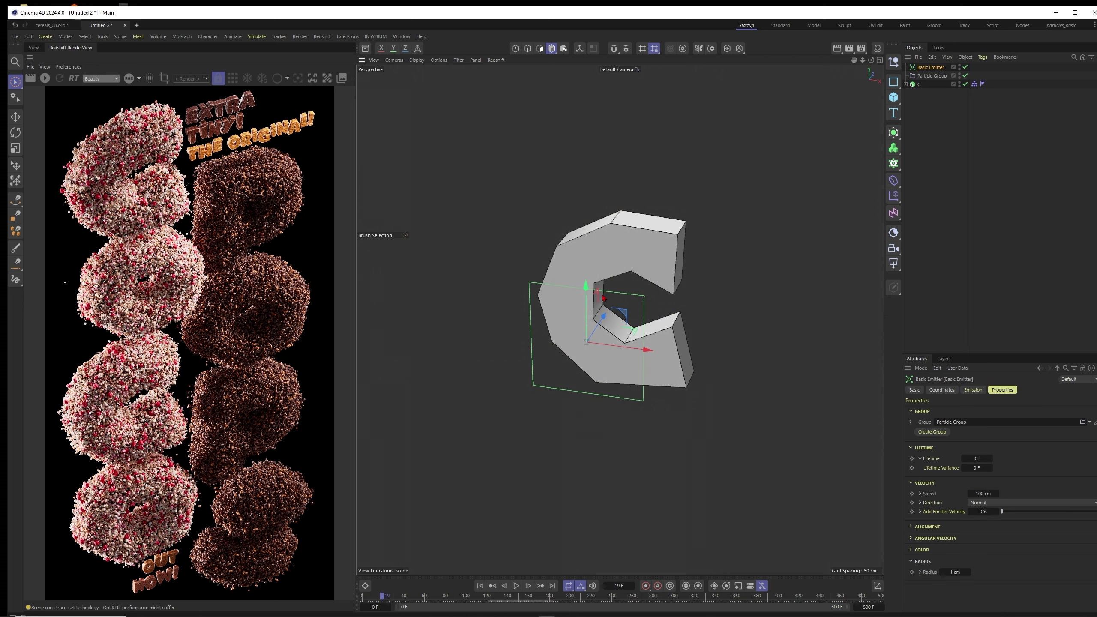
left_click(329, 136)
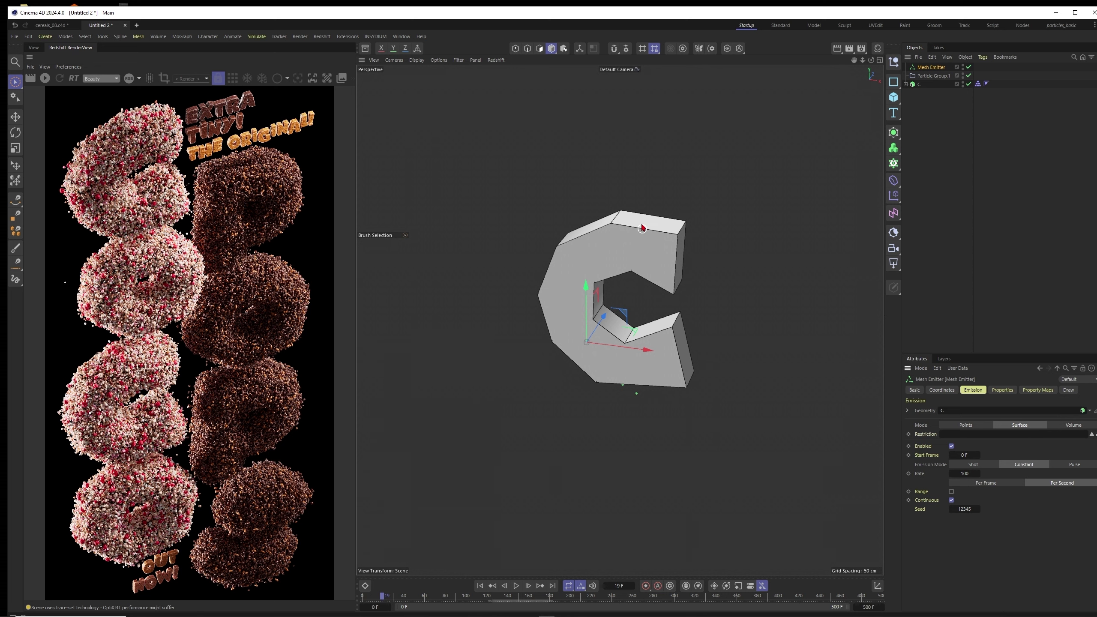
left_click(925, 85)
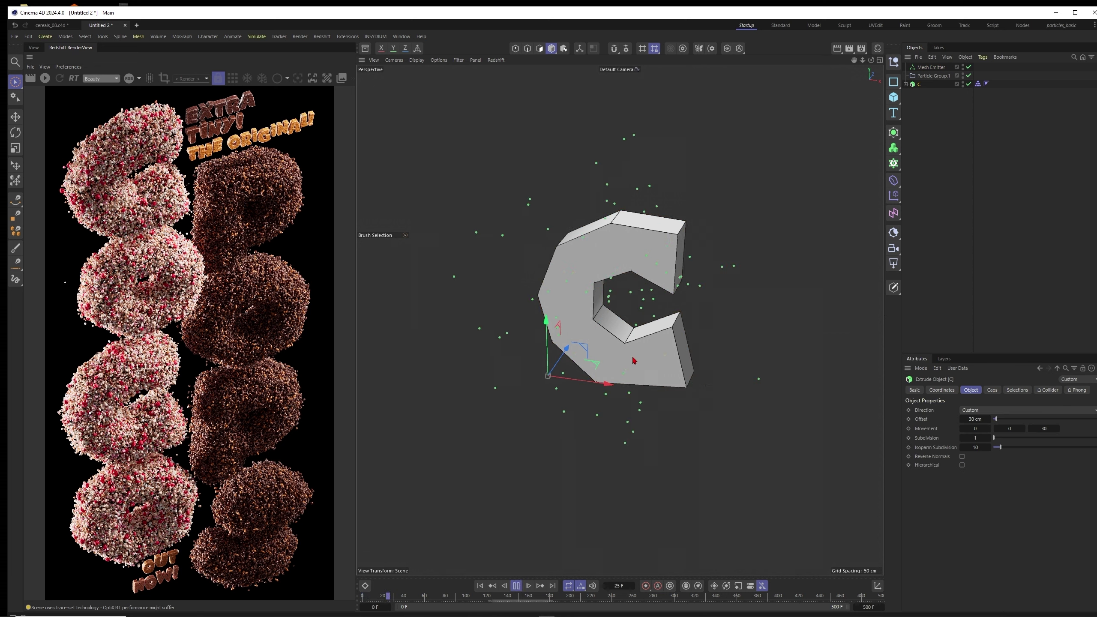
scroll(633, 361, "up", 2)
scroll(594, 354, "up", 1)
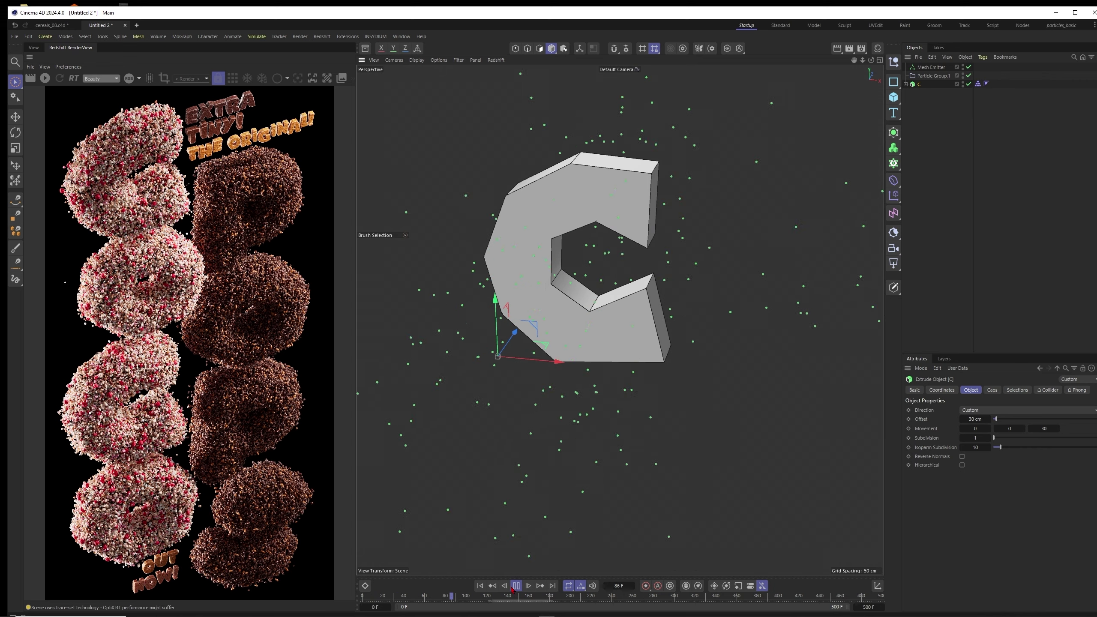
Raise the mesh emitter's emission rate to 10000 and set particle speed to 0 cm
left_click(931, 67)
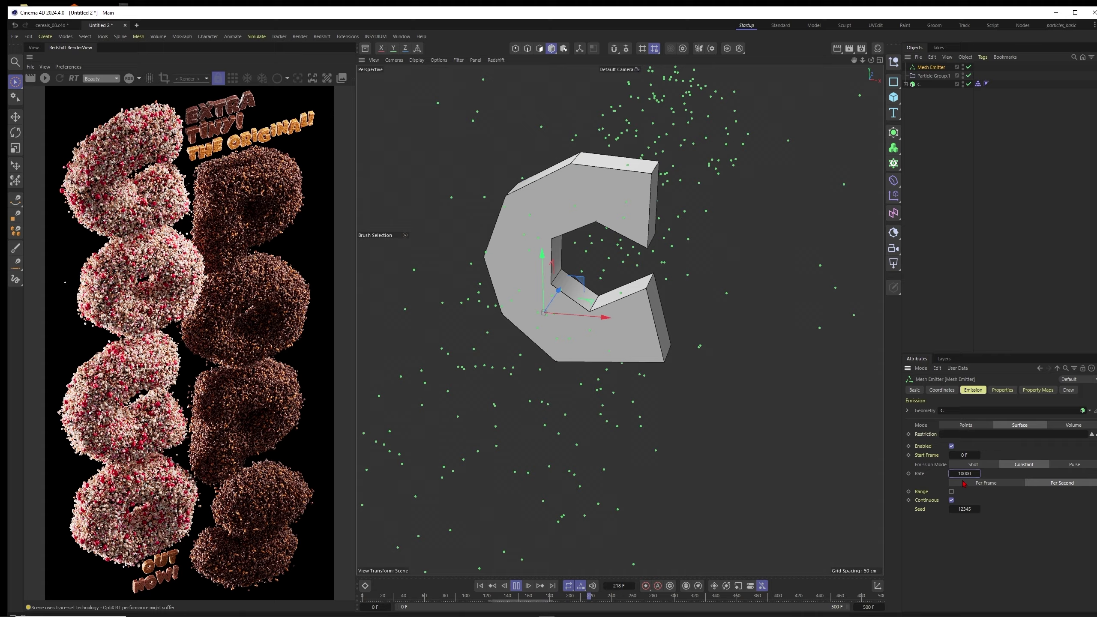
key("Return")
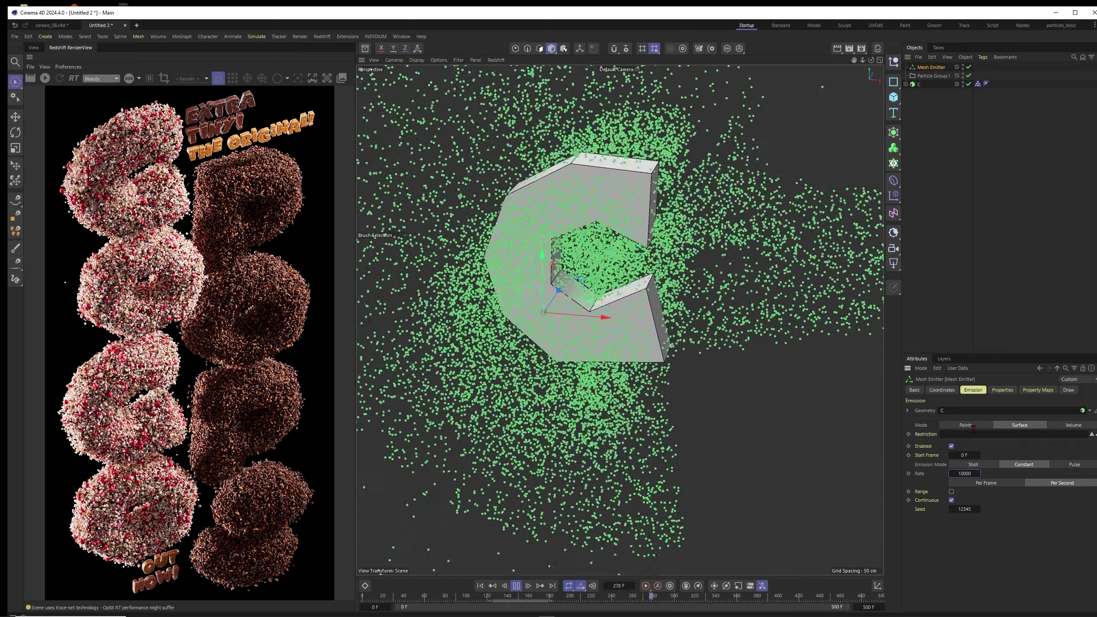
left_click(1002, 390)
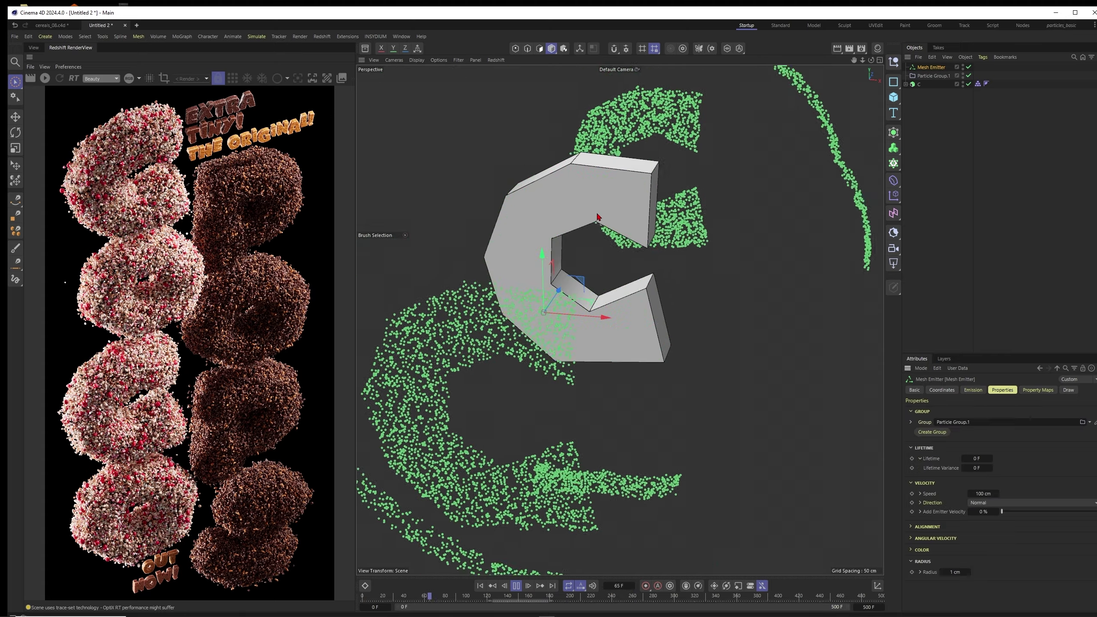
type("0")
key("Return")
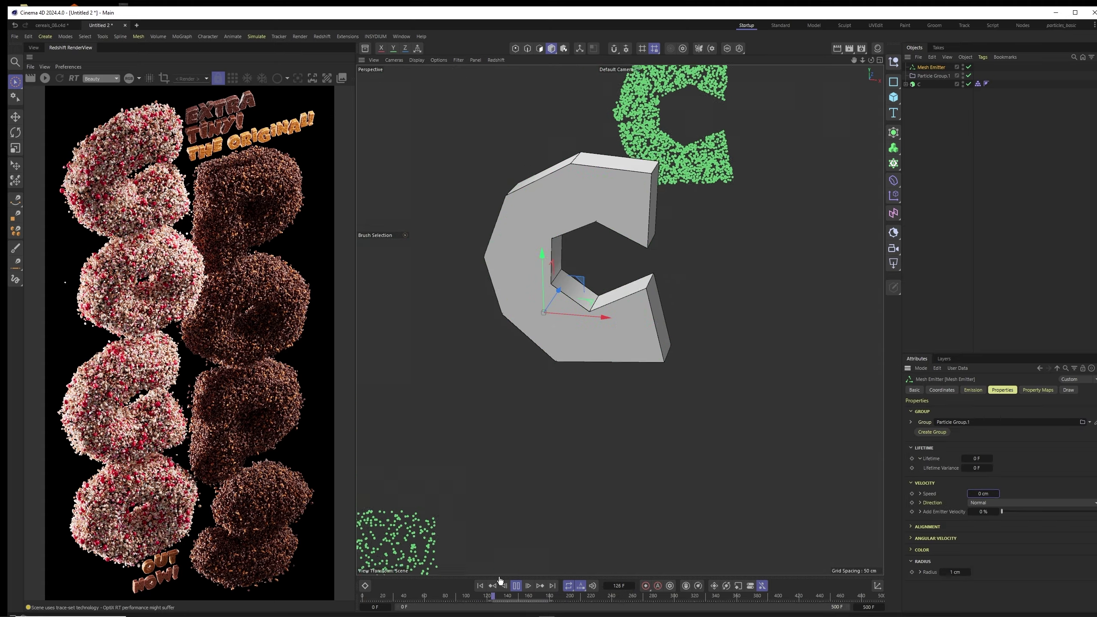
scroll(604, 219, "up", 2)
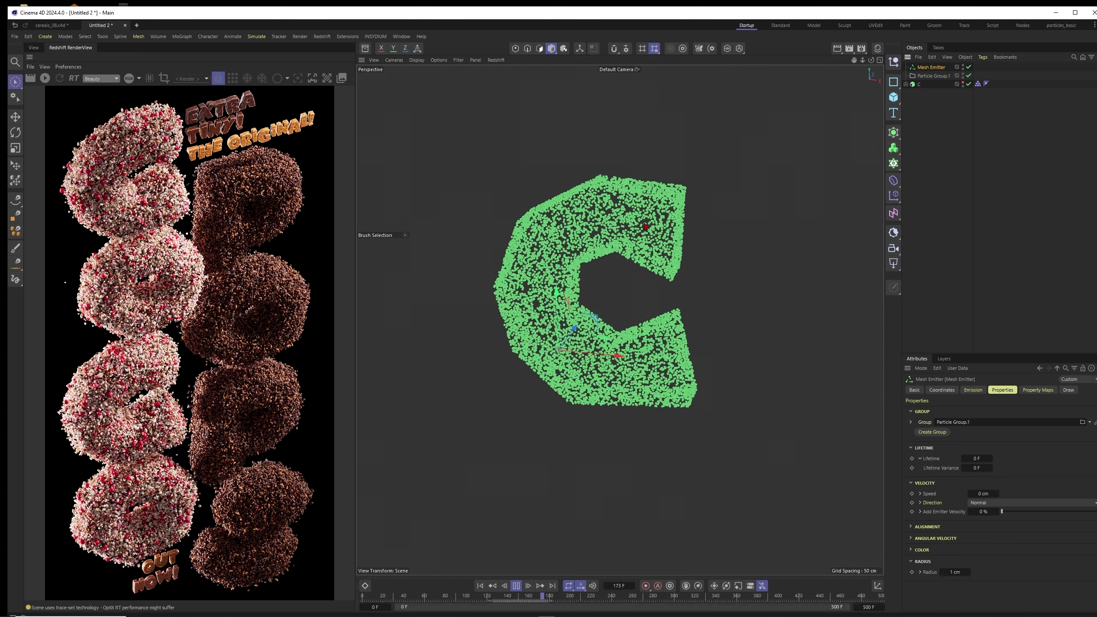
Set Particle Group.1 draw size to 0.001 with Draw Radius on, then bring up tag options for C
left_click(934, 77)
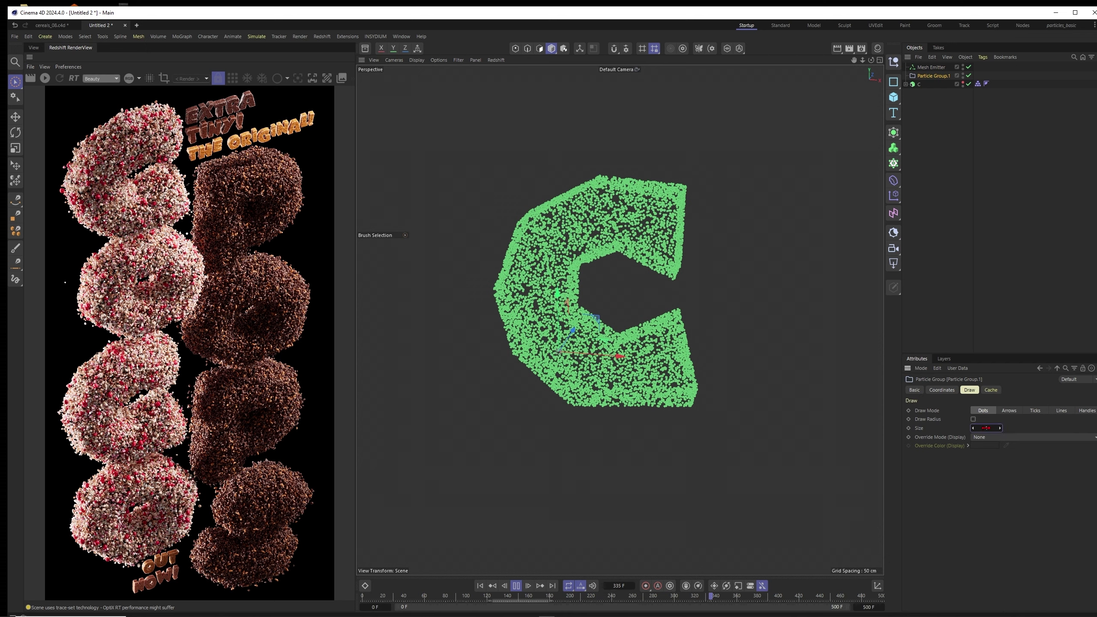
key("Return")
left_click(973, 420)
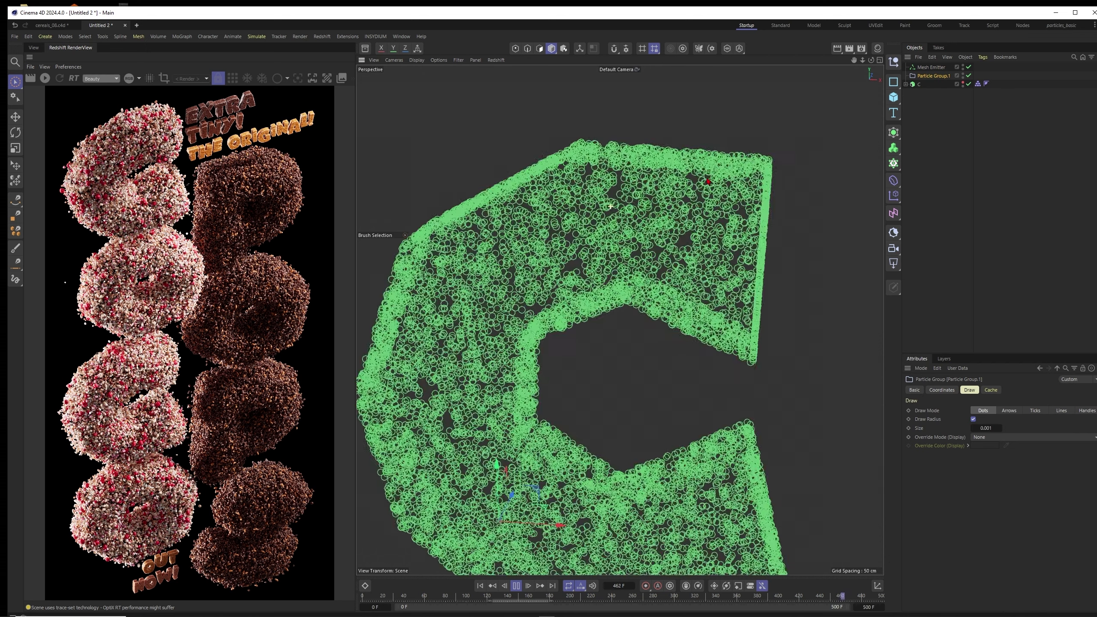
left_click(918, 84)
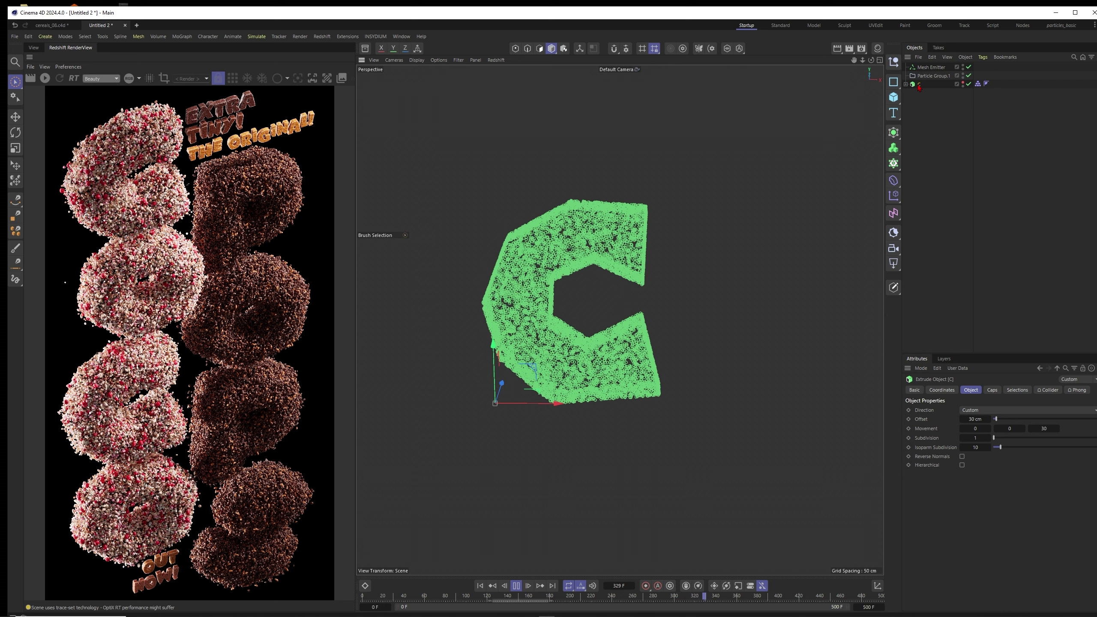
right_click(919, 85)
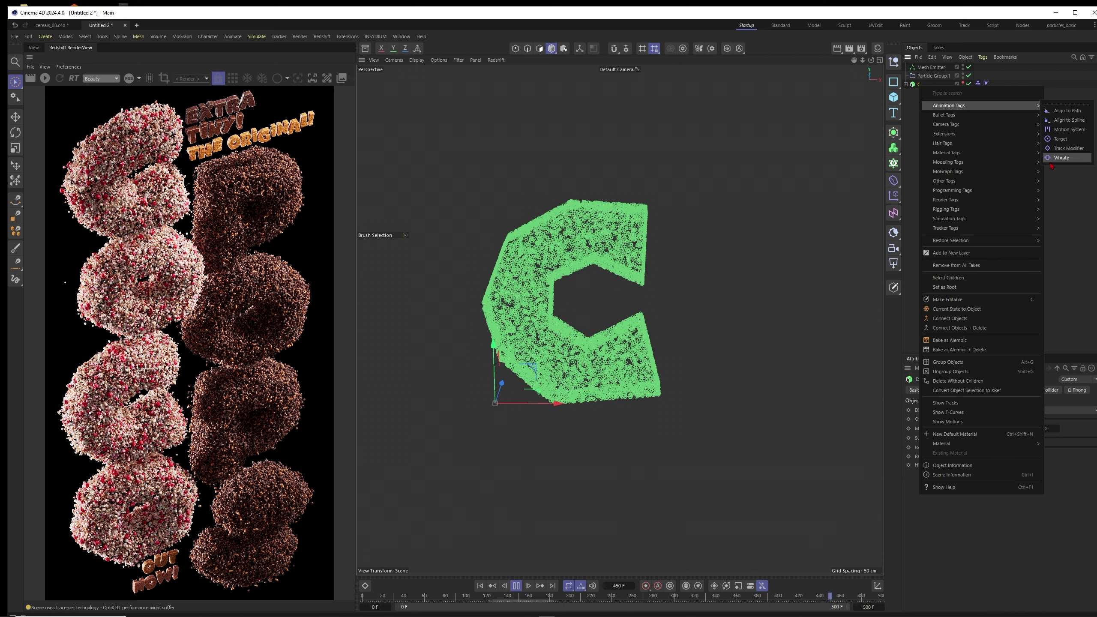
Add a Vibrate tag to C with 50 cm position amplitude at frequency 0.3
left_click(1061, 158)
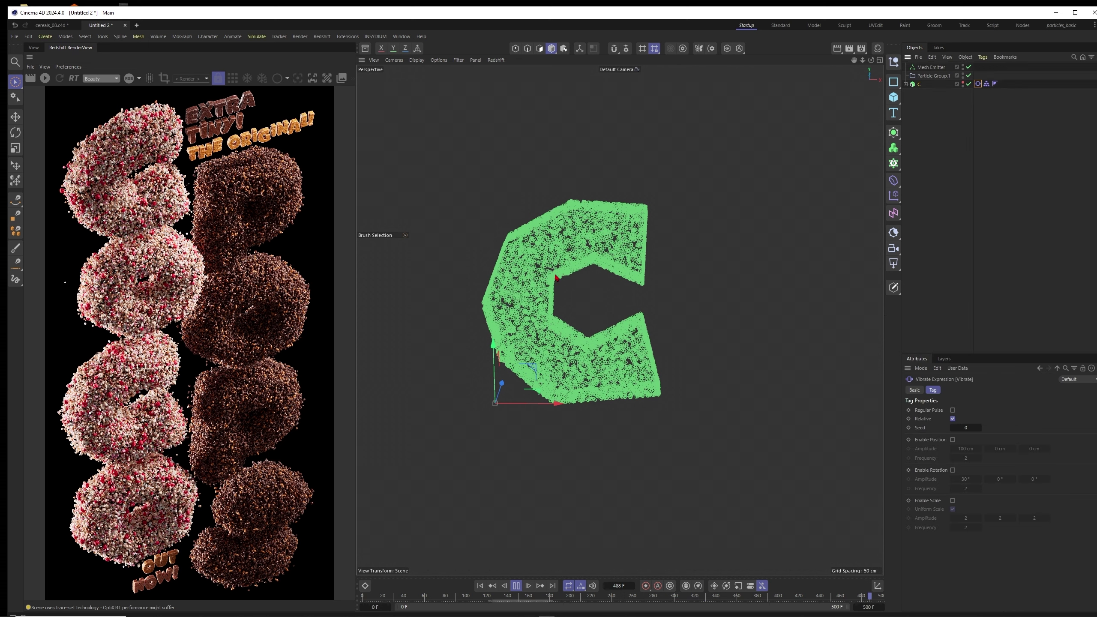
left_click(952, 439)
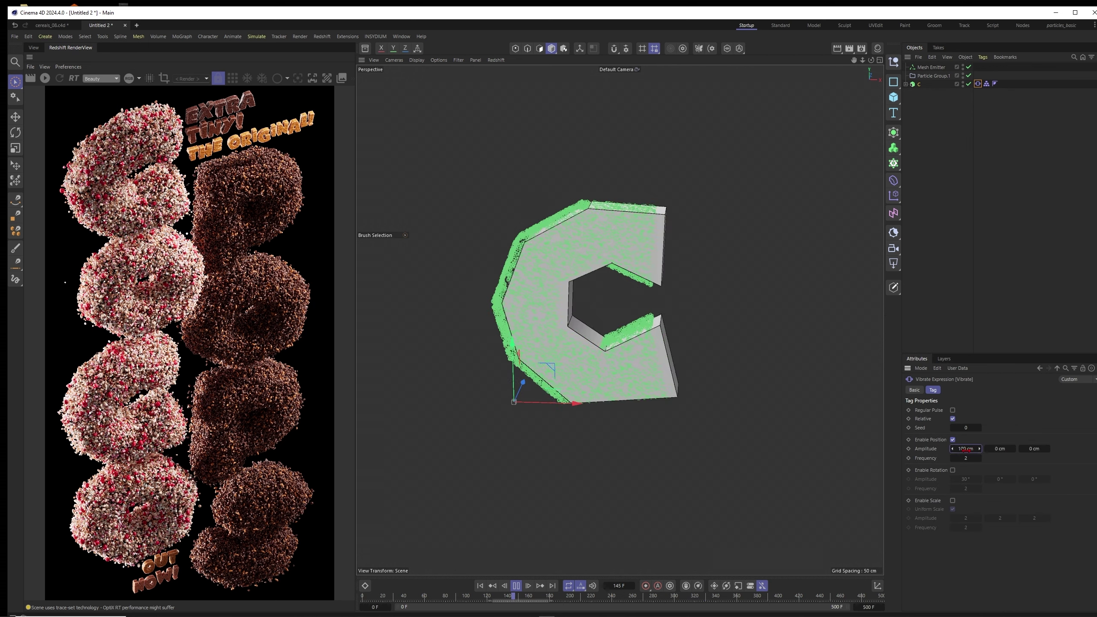
type("50")
left_click(1000, 449)
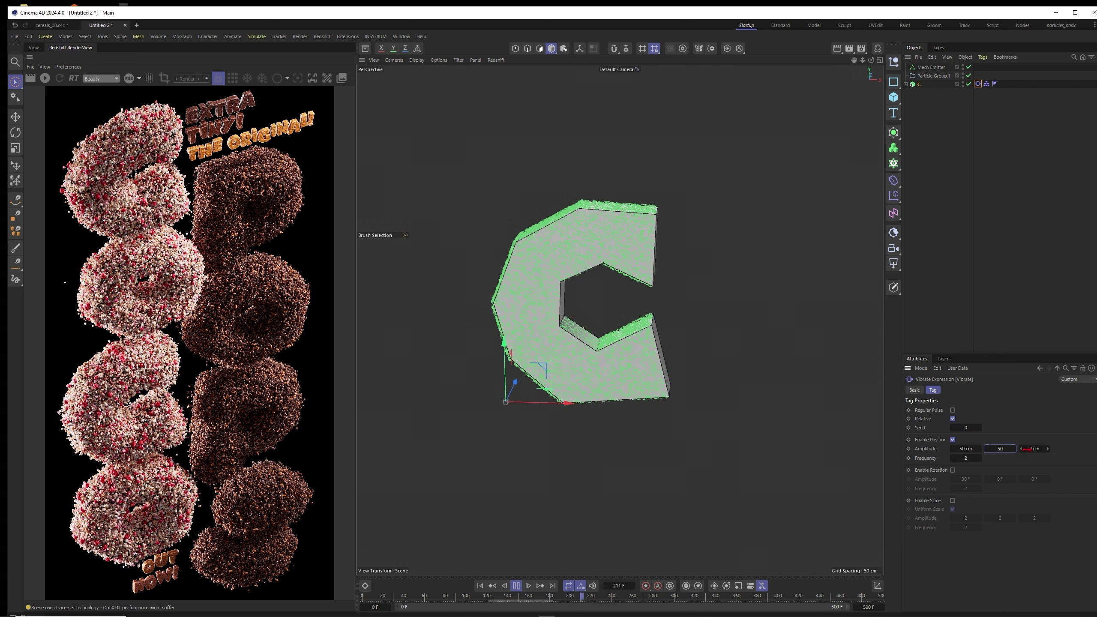
key("Return")
left_click(966, 458)
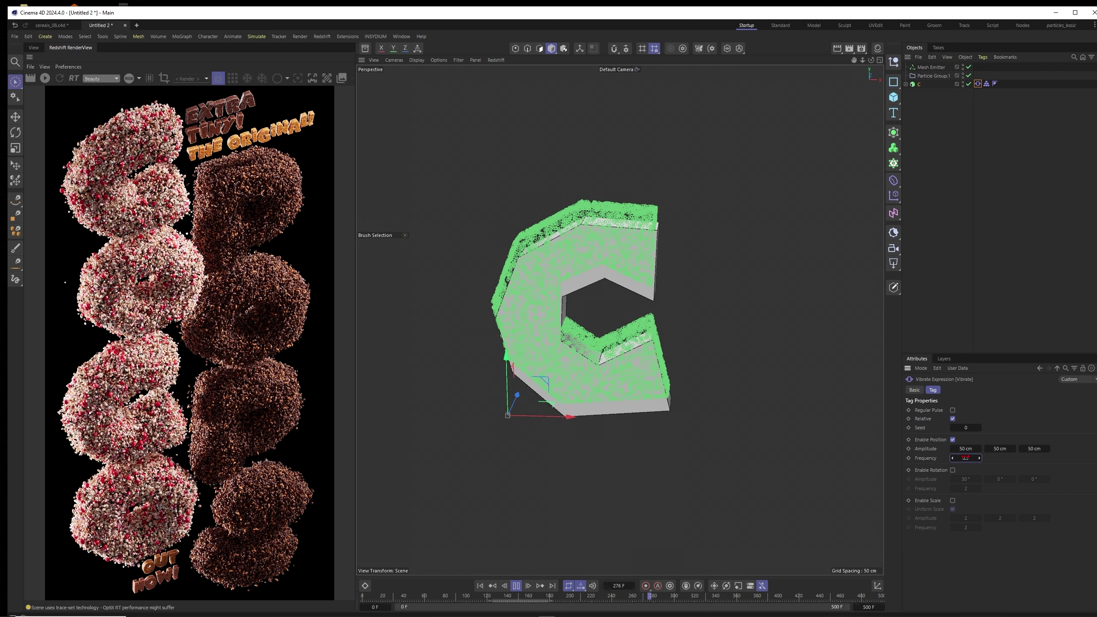
key("Return")
Enable rotation vibration with 30° amplitude at frequency 0.3
left_click(952, 470)
left_click(999, 479)
type("30")
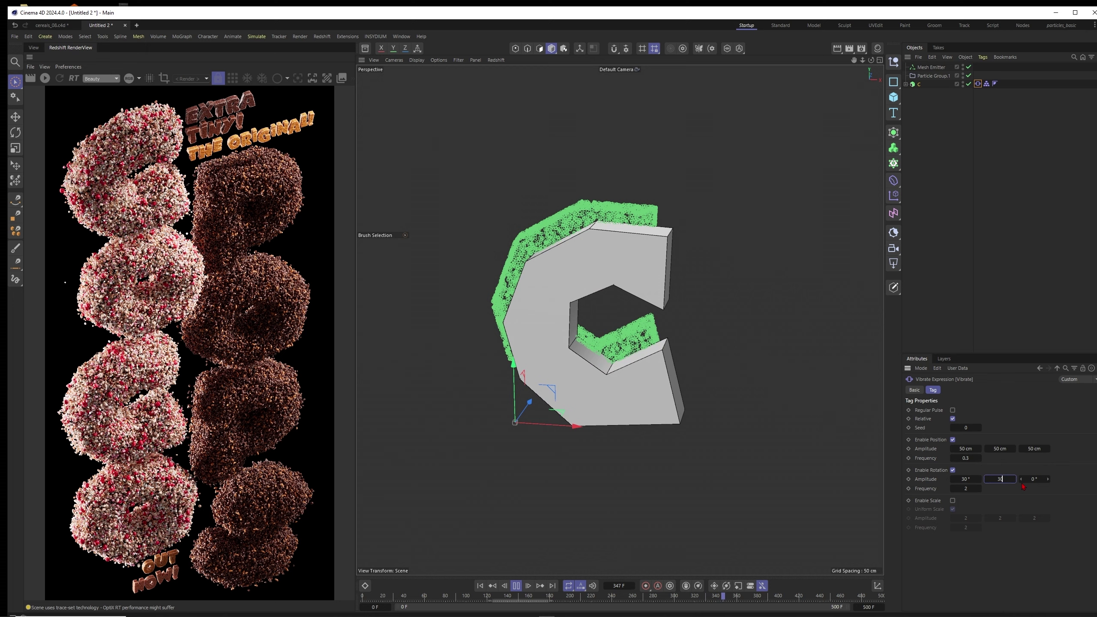
key("Tab")
type("30")
key("Tab")
type("0.3")
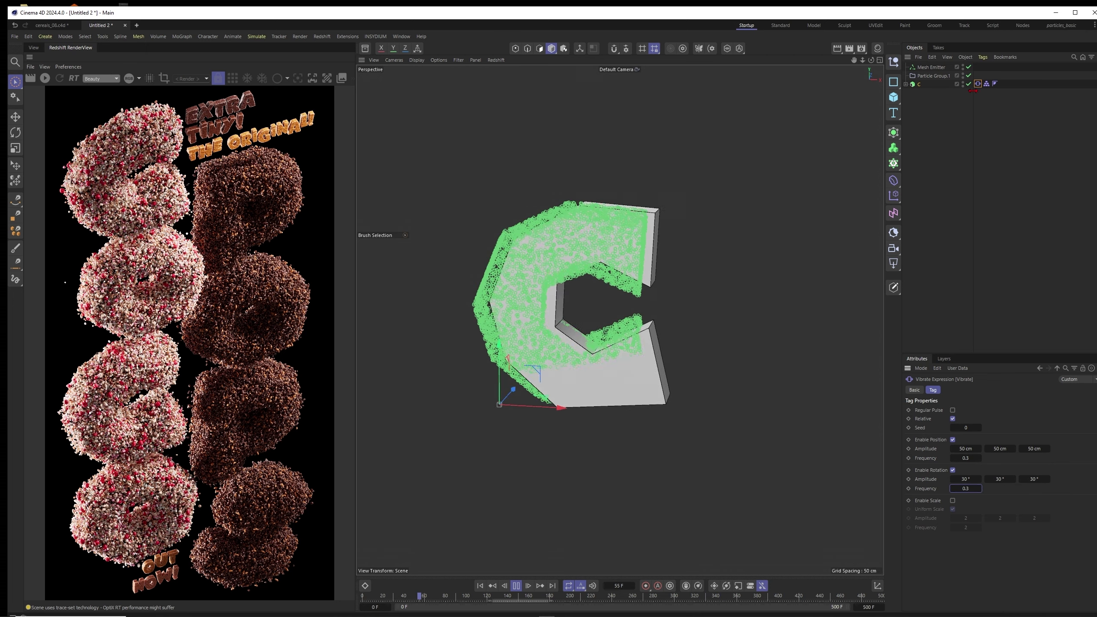
Add a Surface Attract modifier with Apply Object Velocity, Attract mode and 30% strength, then rewind
left_click(256, 36)
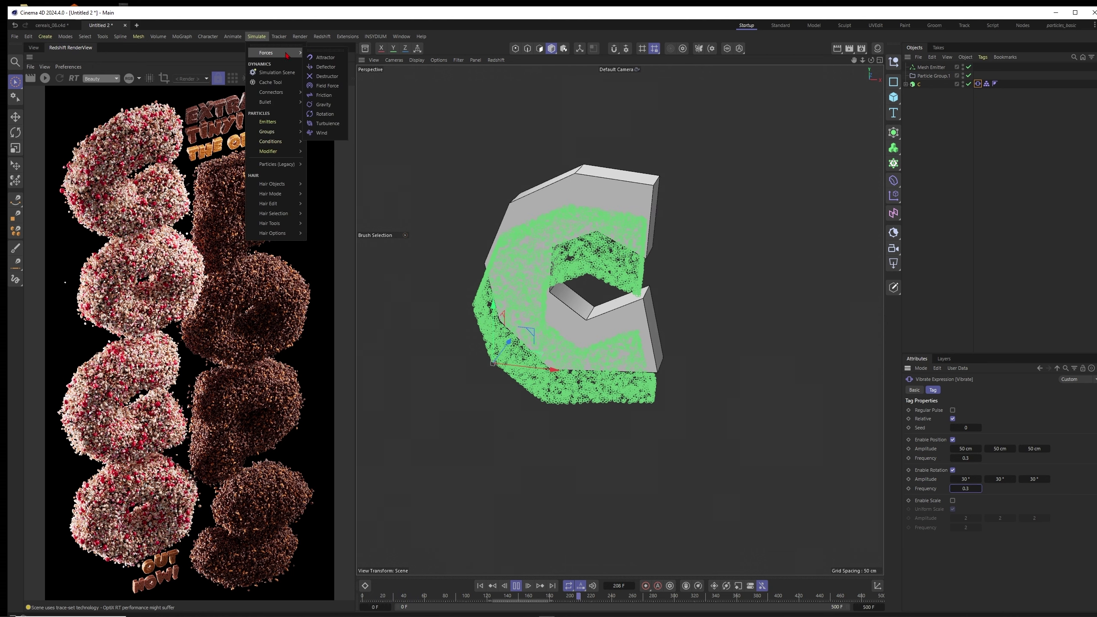
mouse_move(268, 151)
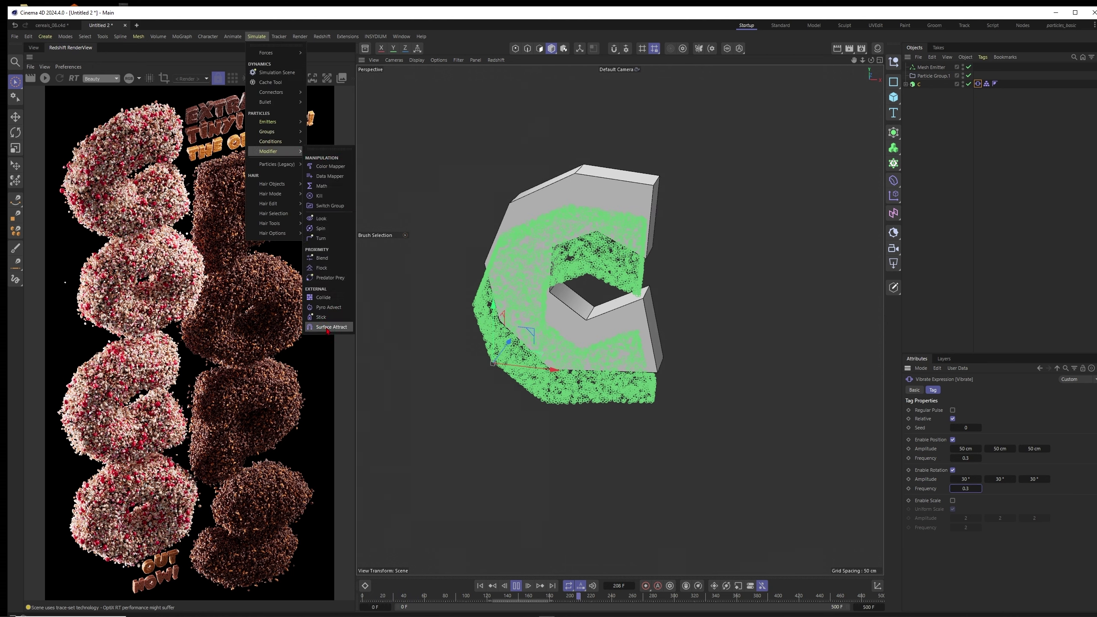
left_click(333, 326)
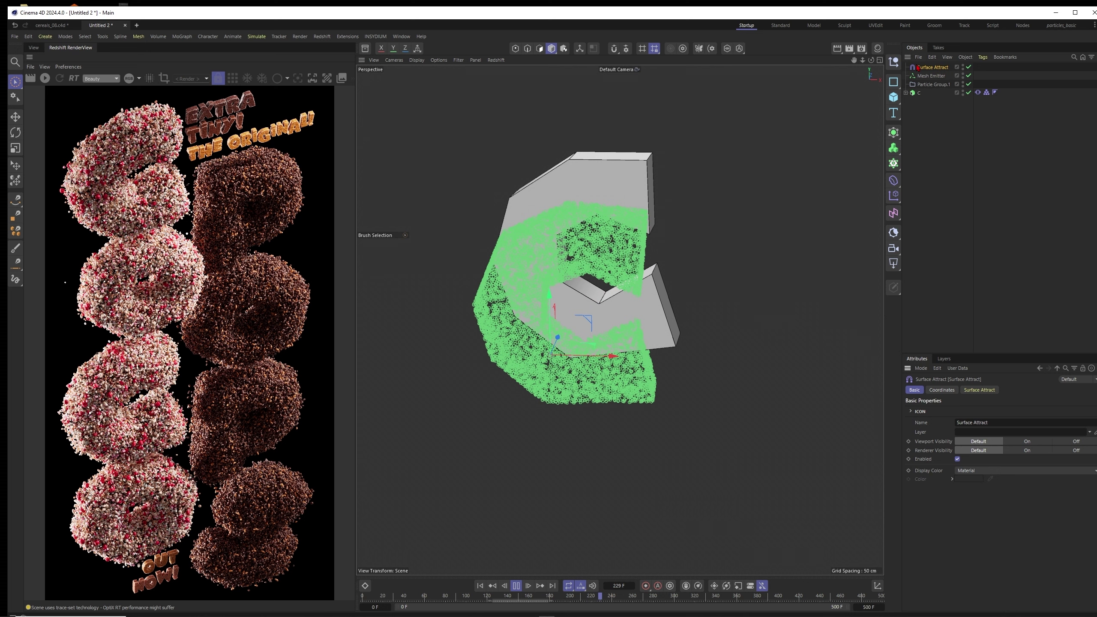
left_click(980, 391)
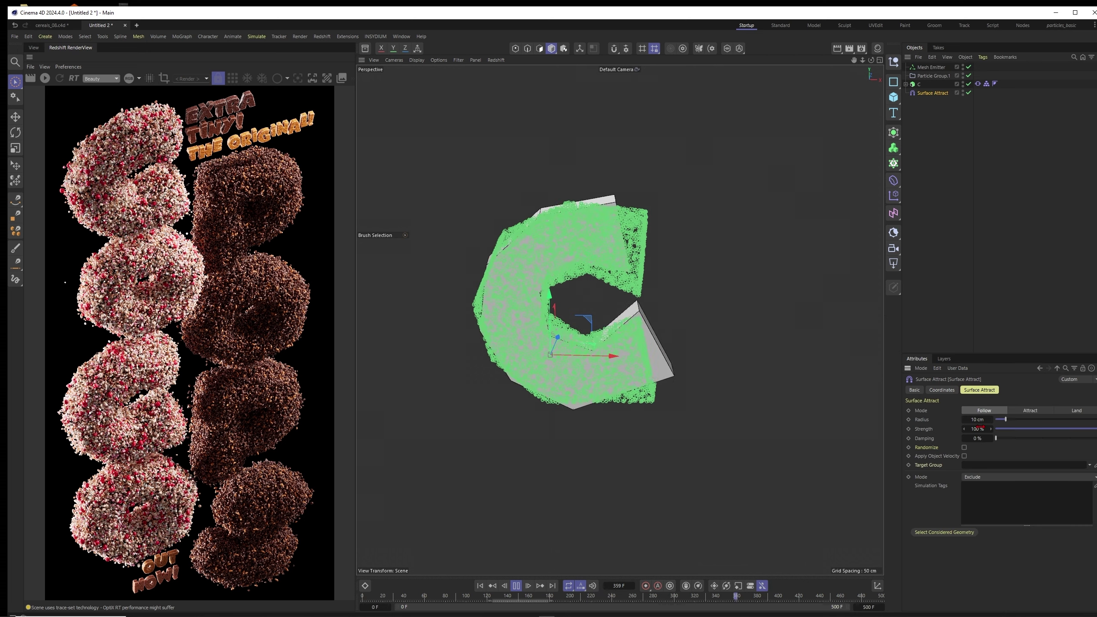
left_click(964, 456)
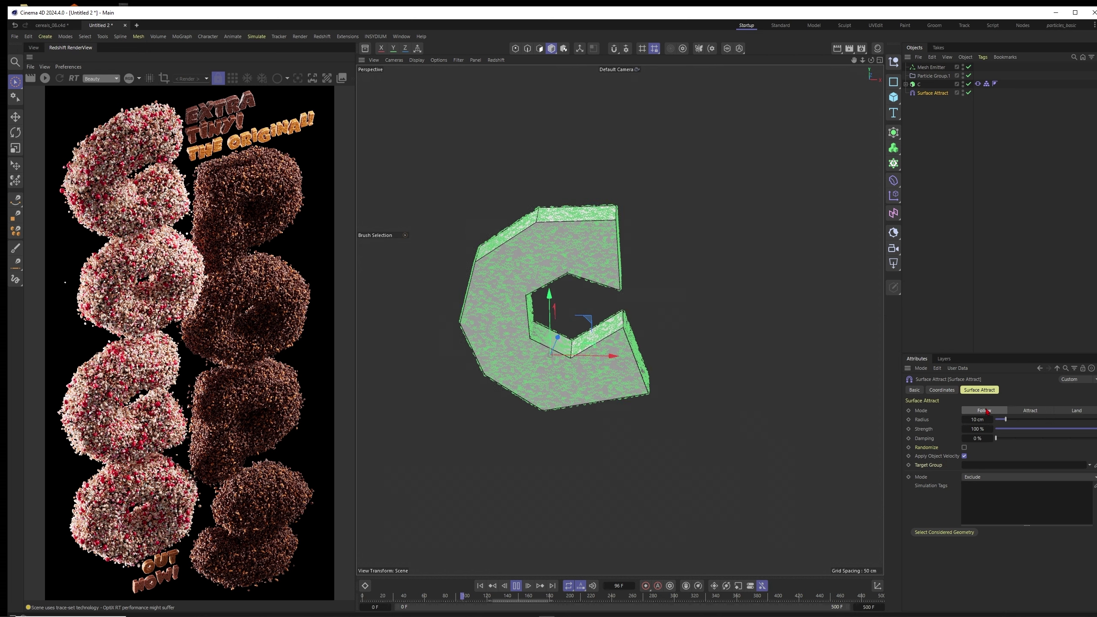
left_click(1030, 411)
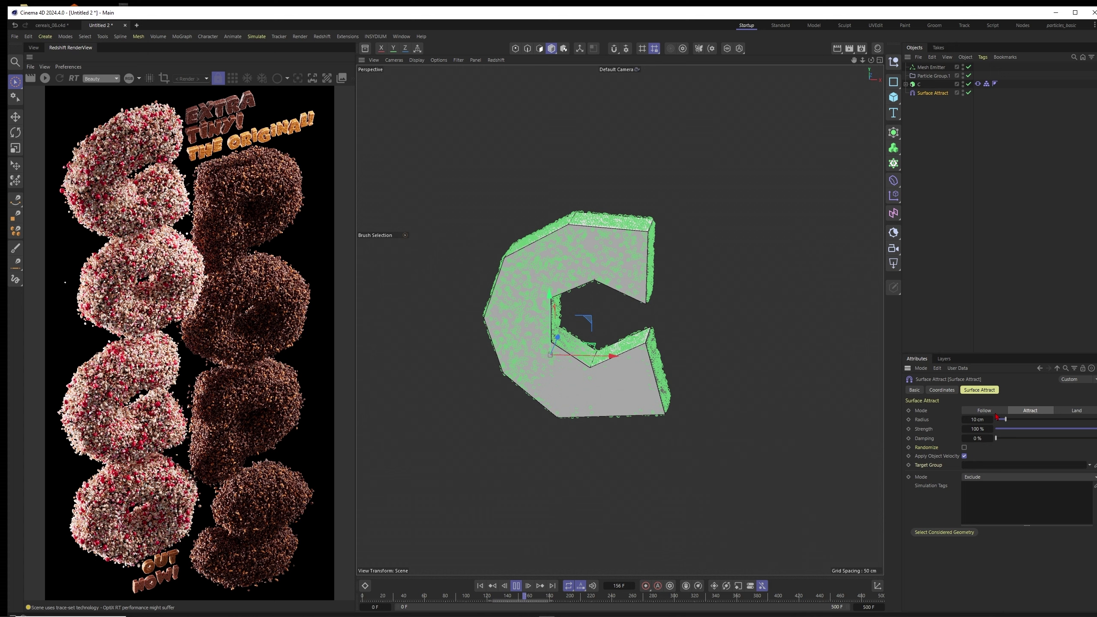
type("30")
key("Return")
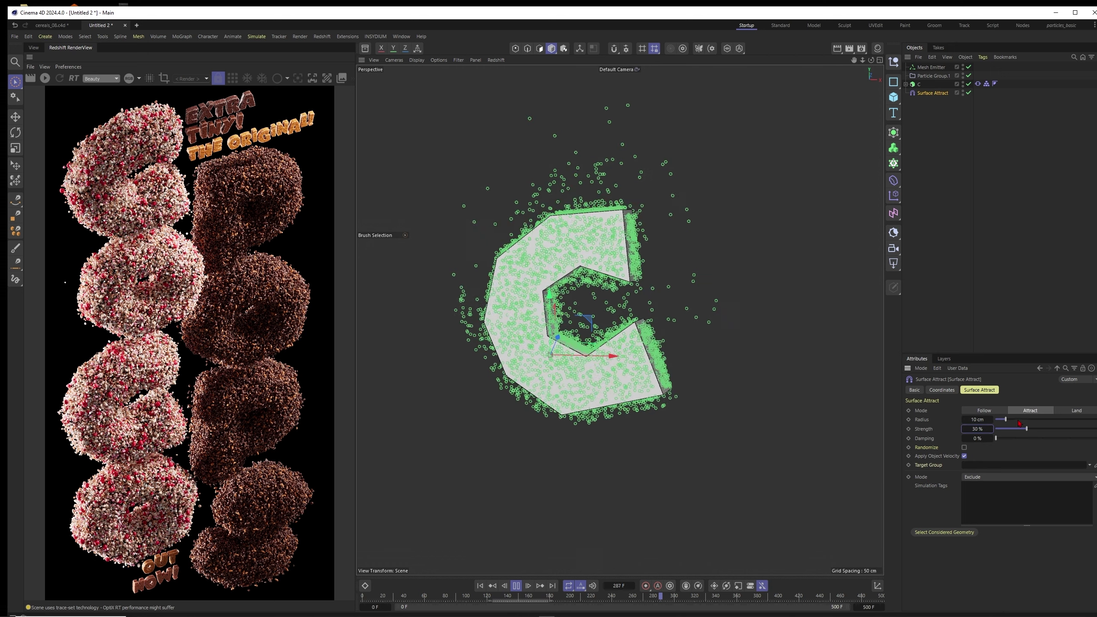
left_click(480, 586)
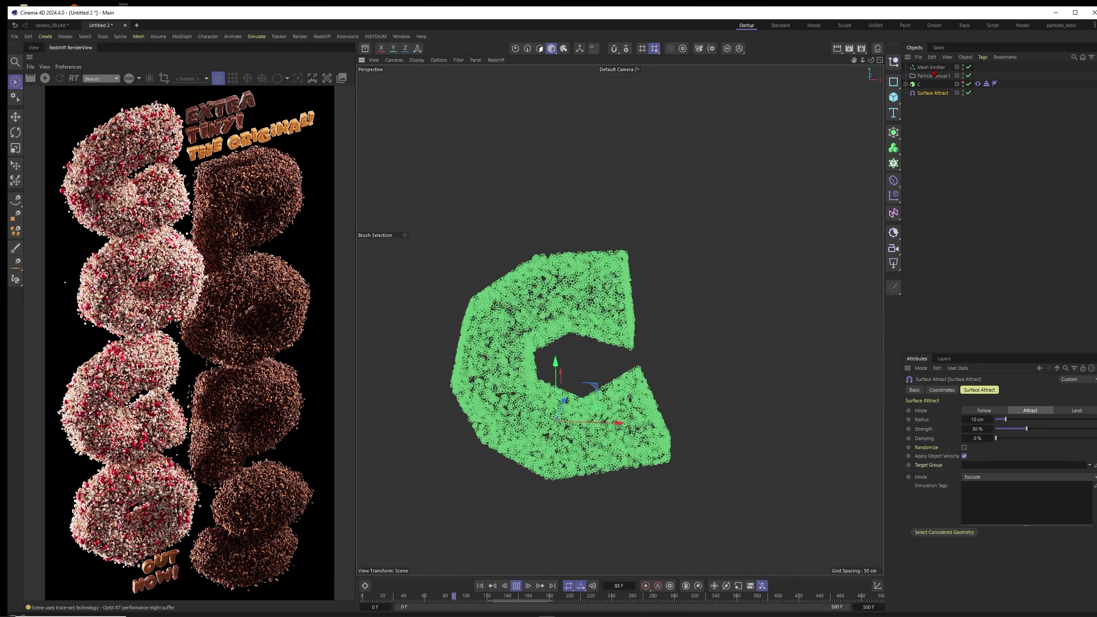
Review the mesh emitter's Emission and Properties settings, then bring up the particle modifier list
left_click(935, 67)
left_click(973, 390)
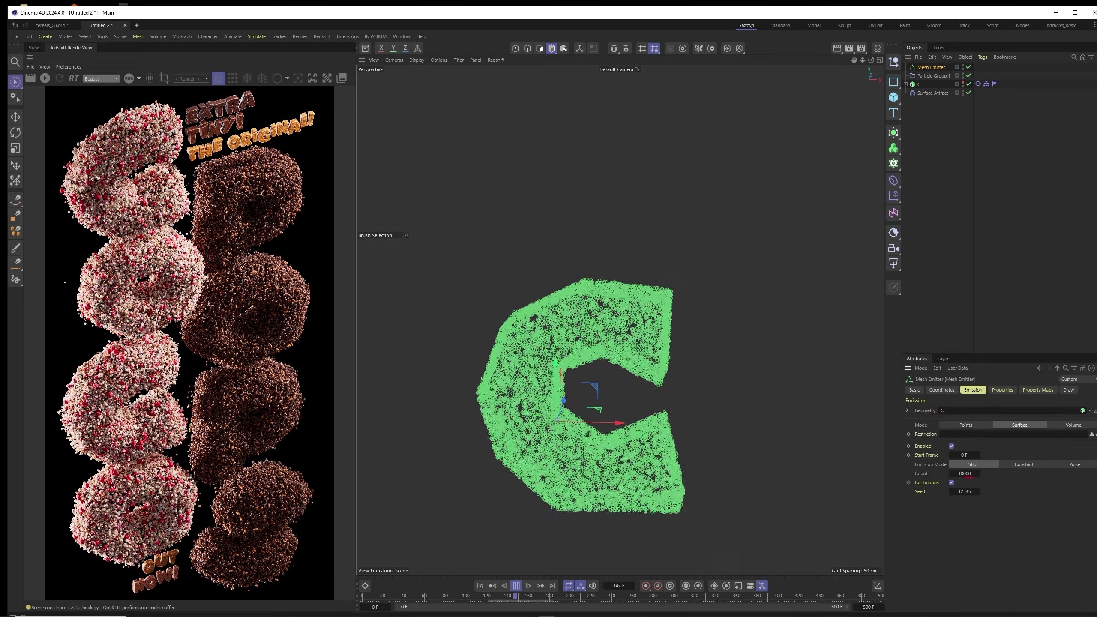
left_click(1002, 390)
left_click(256, 36)
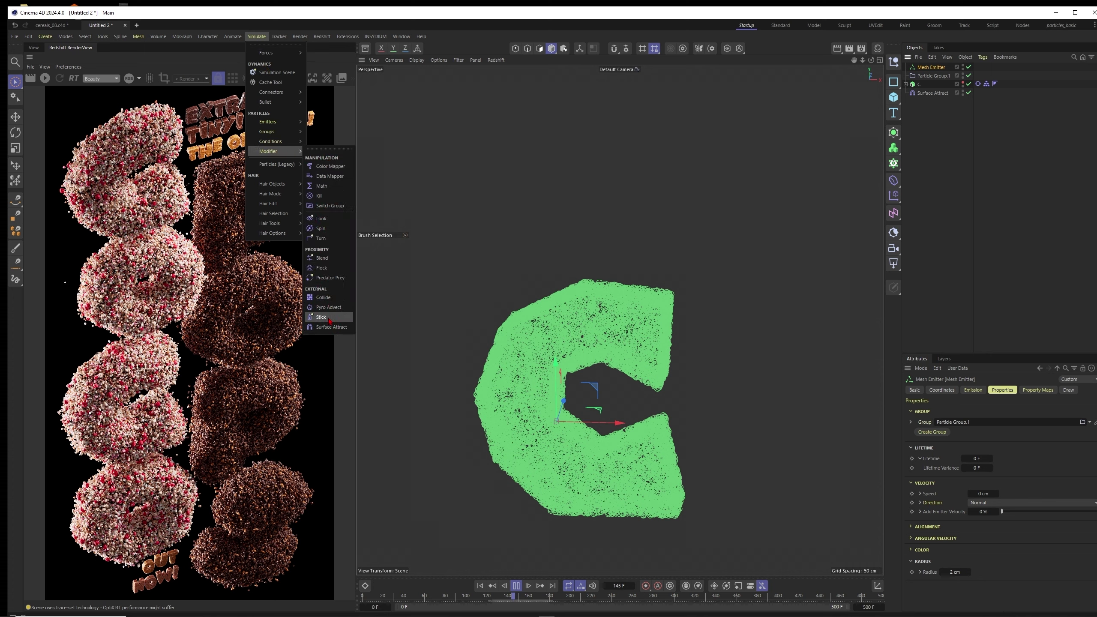
Add a Flock modifier below Surface Attract and switch its cohesion off
left_click(322, 268)
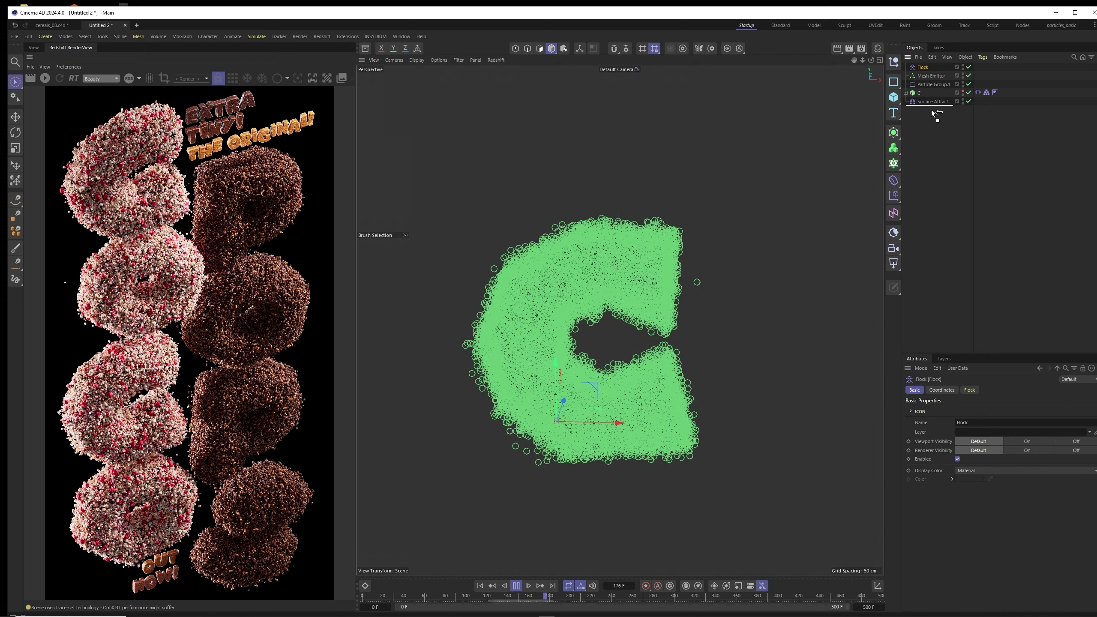
left_click_drag(926, 112, 925, 105)
left_click(969, 390)
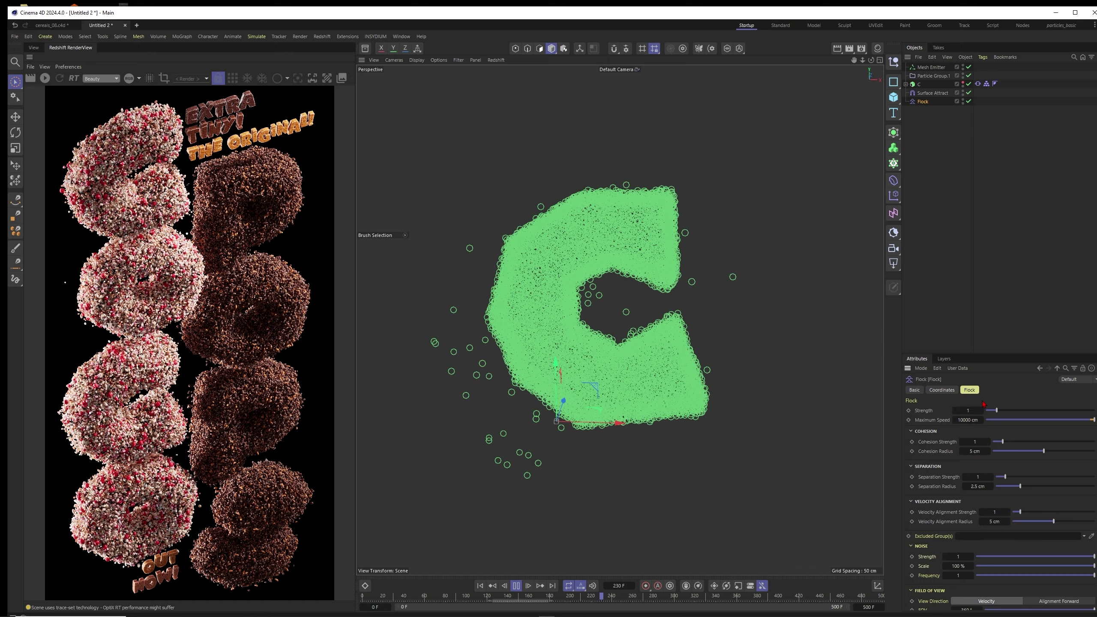
left_click_drag(985, 451, 973, 463)
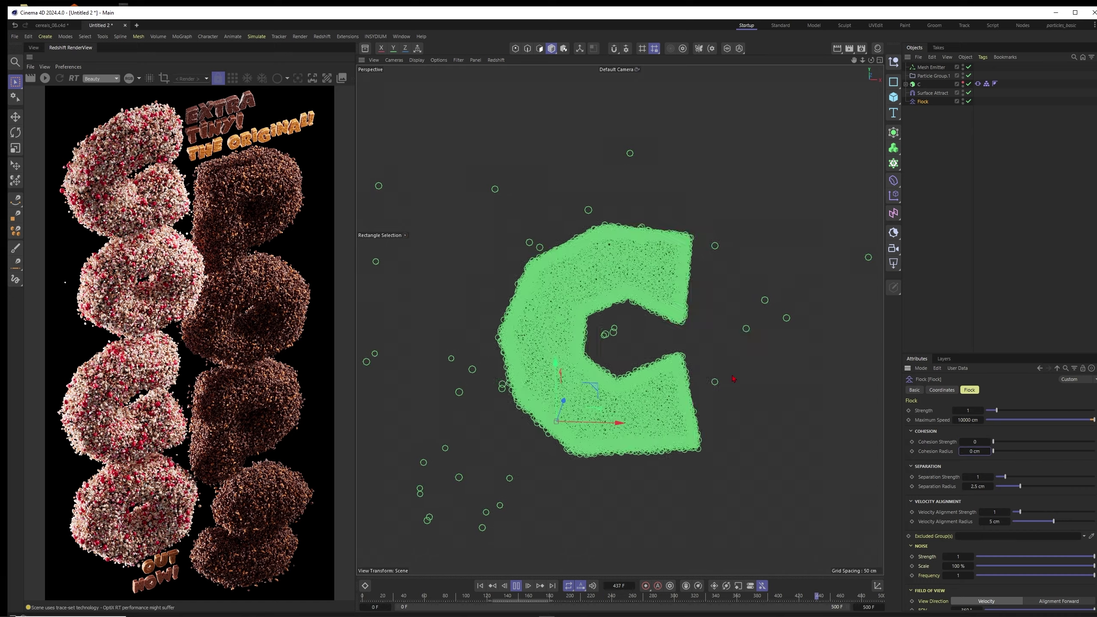
Set the flock separation to a 2 cm radius with strength 1
double_click(977, 476)
type("0.5")
key("Tab")
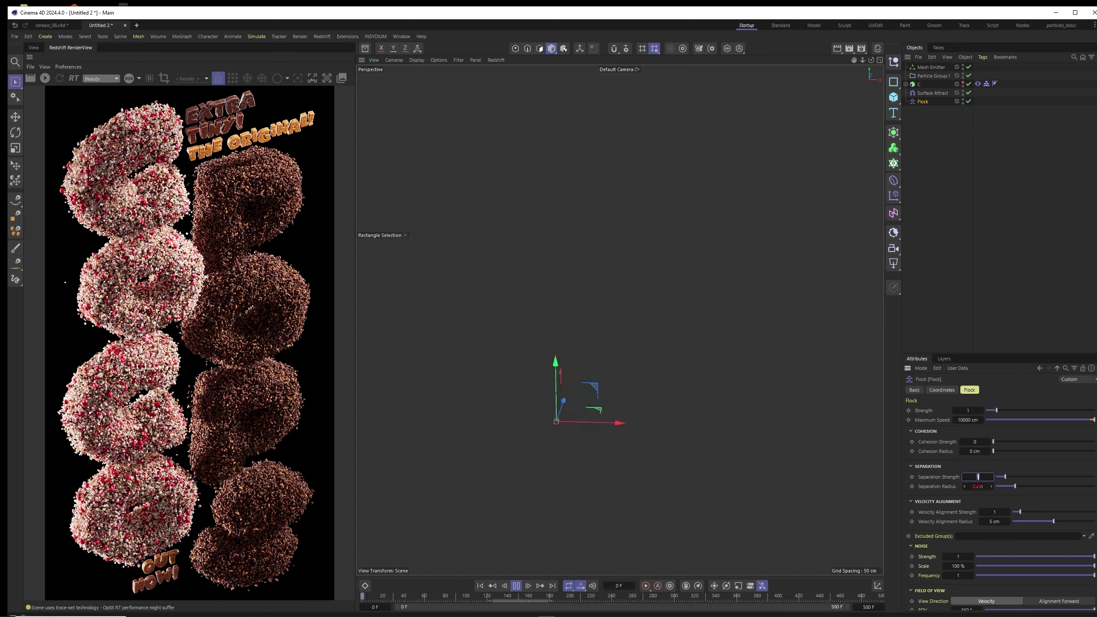
key("shift+Tab")
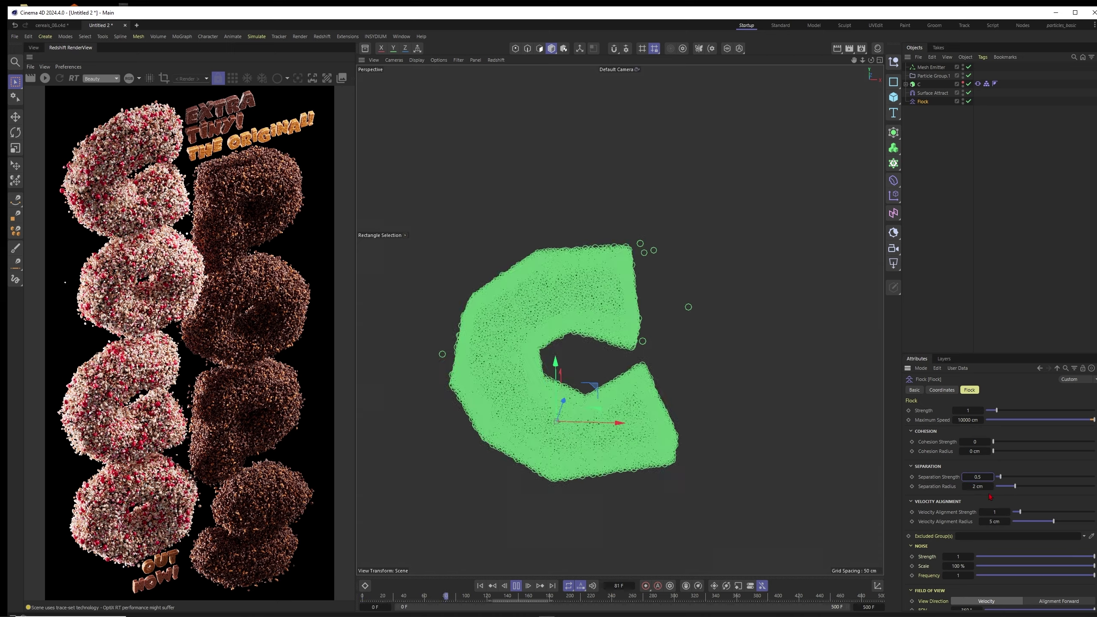
type("1")
key("Return")
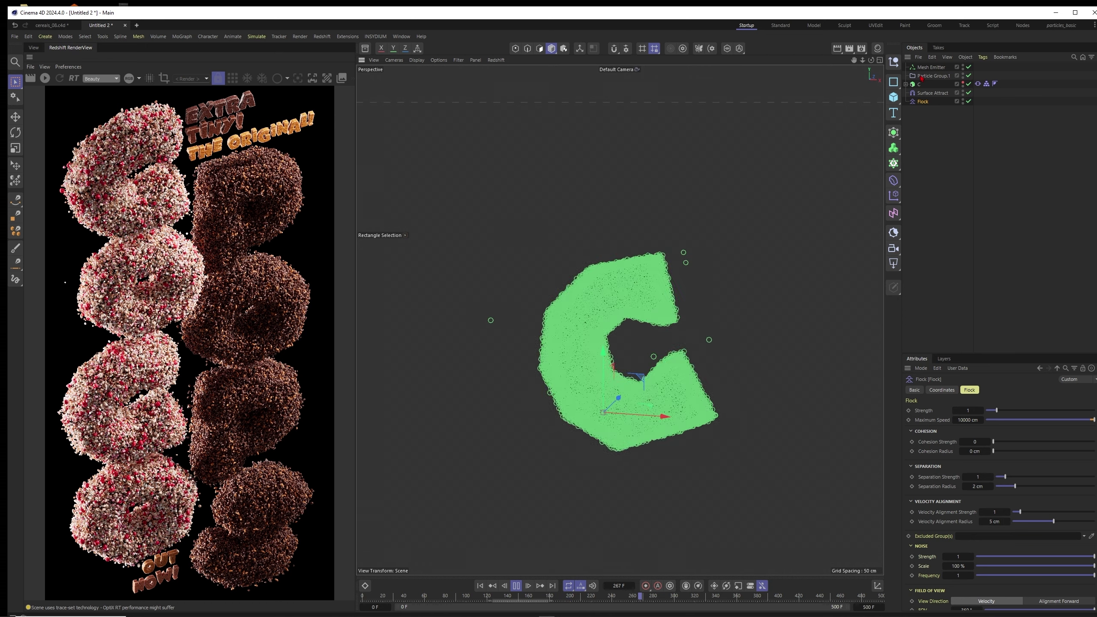
Lower the Mesh Emitter's shot count to 5000 particles and rewind to watch the C re-form
left_click(931, 68)
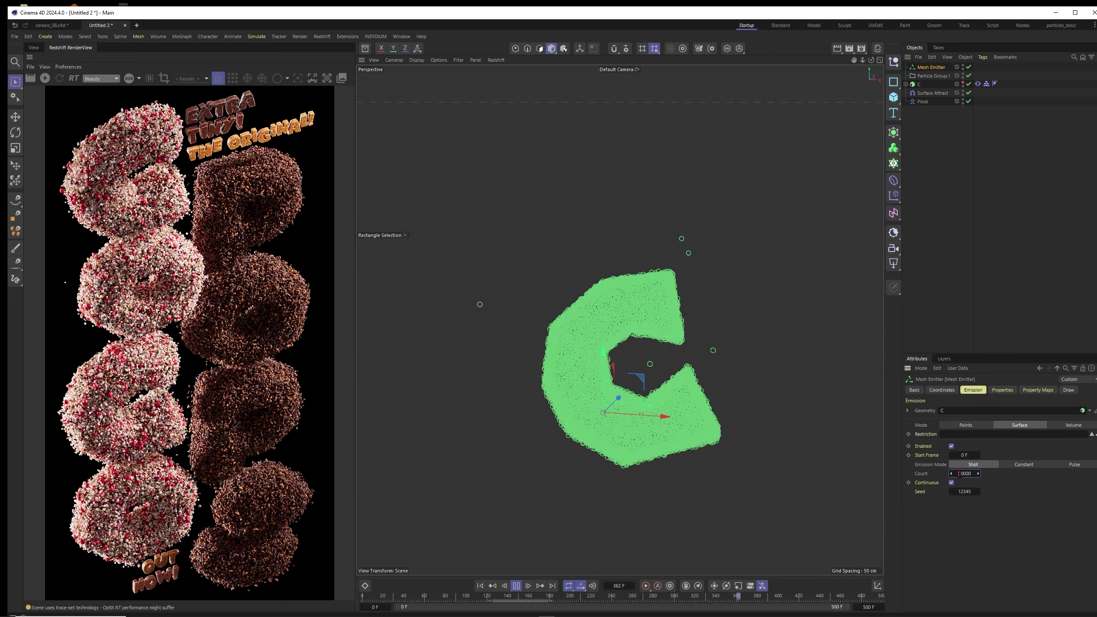
type("5000")
key("Return")
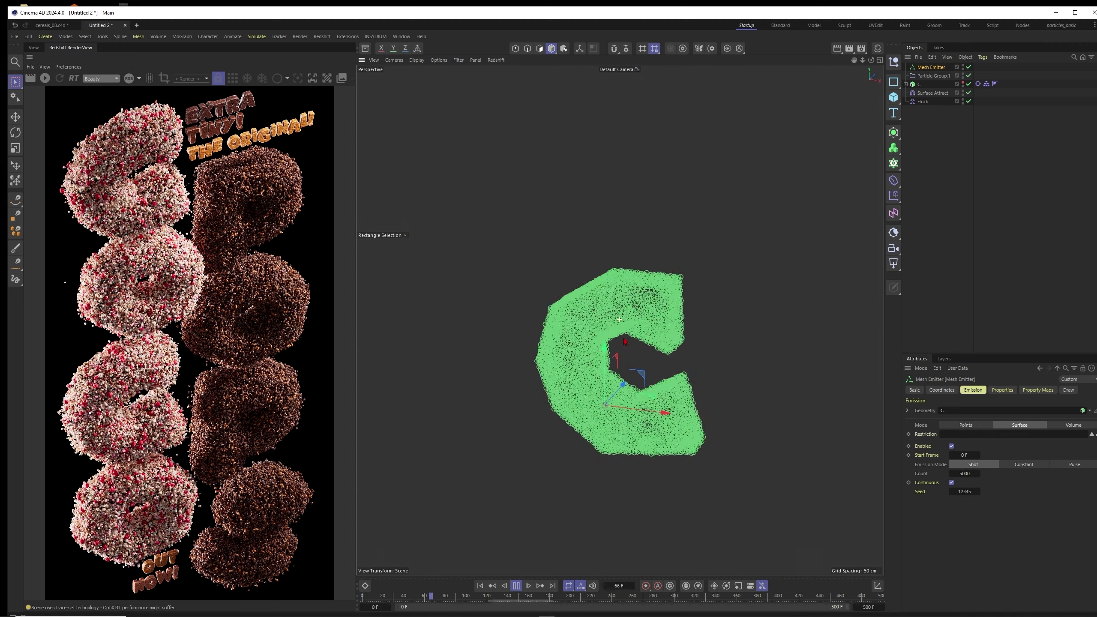
scroll(625, 319, "up", 3)
scroll(625, 318, "up", 3)
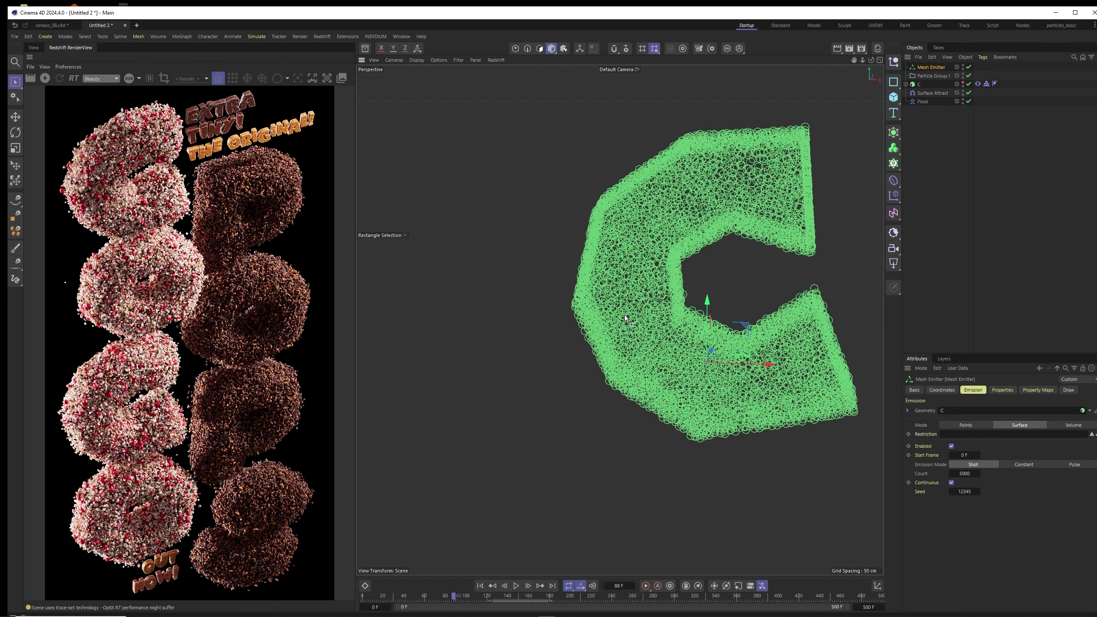
left_click_drag(14, 82, 52, 146)
scroll(534, 326, "down", 2)
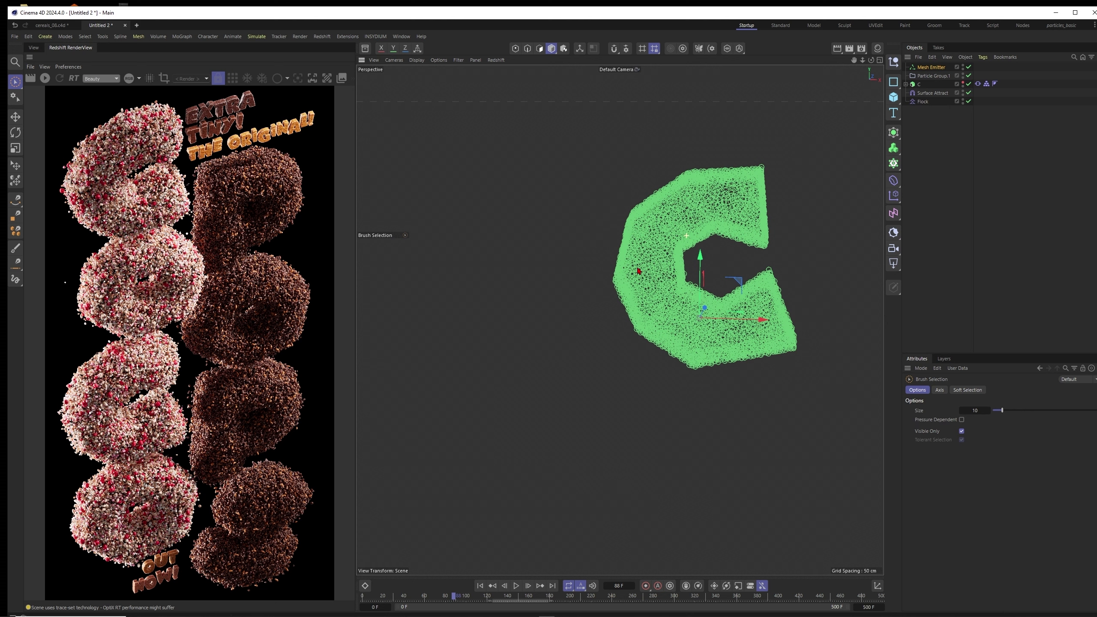
scroll(533, 326, "down", 2)
scroll(533, 325, "down", 1)
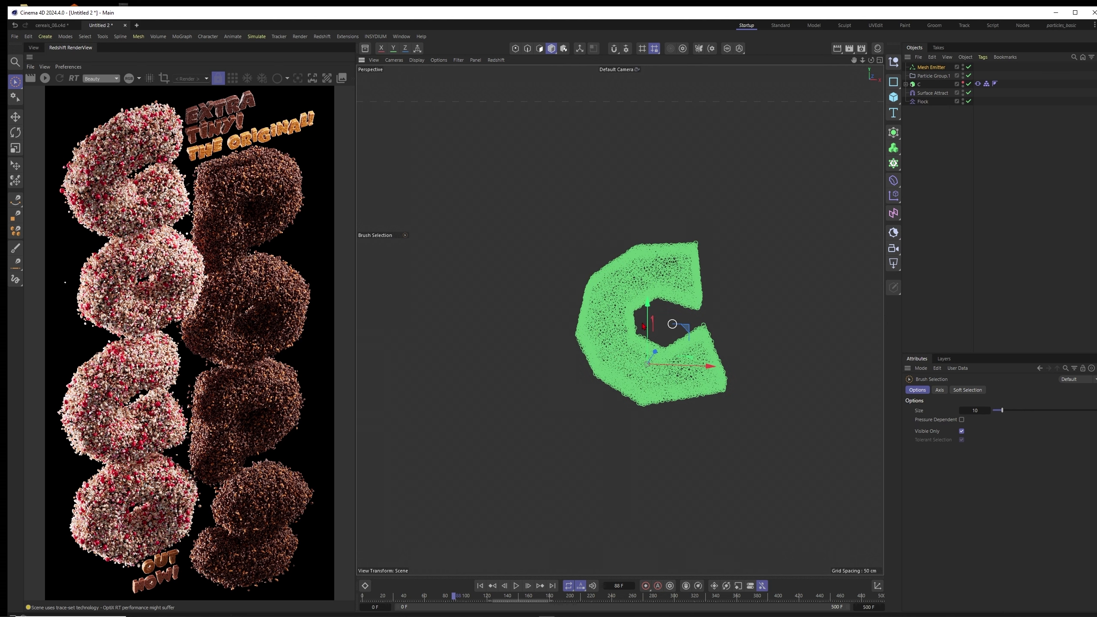
key("shift+f")
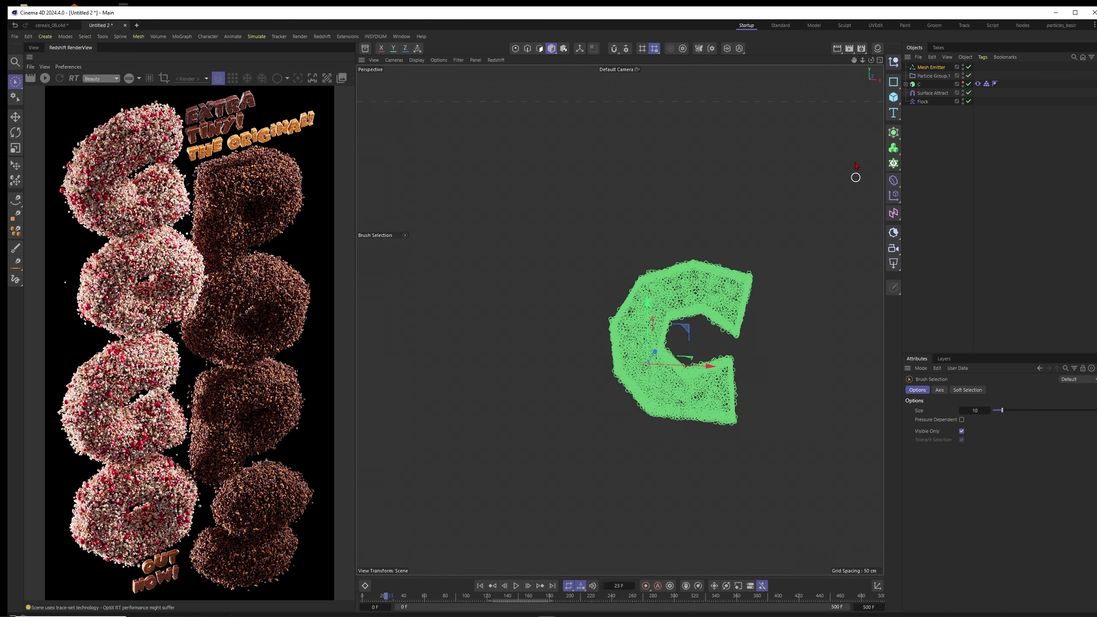
left_click(935, 68)
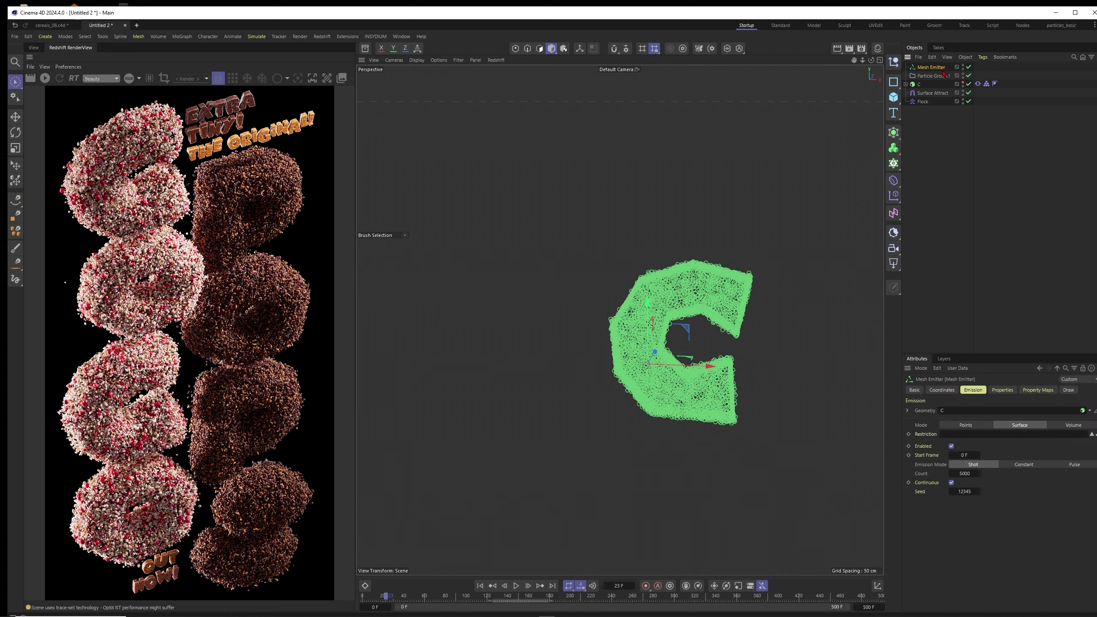
left_click(256, 36)
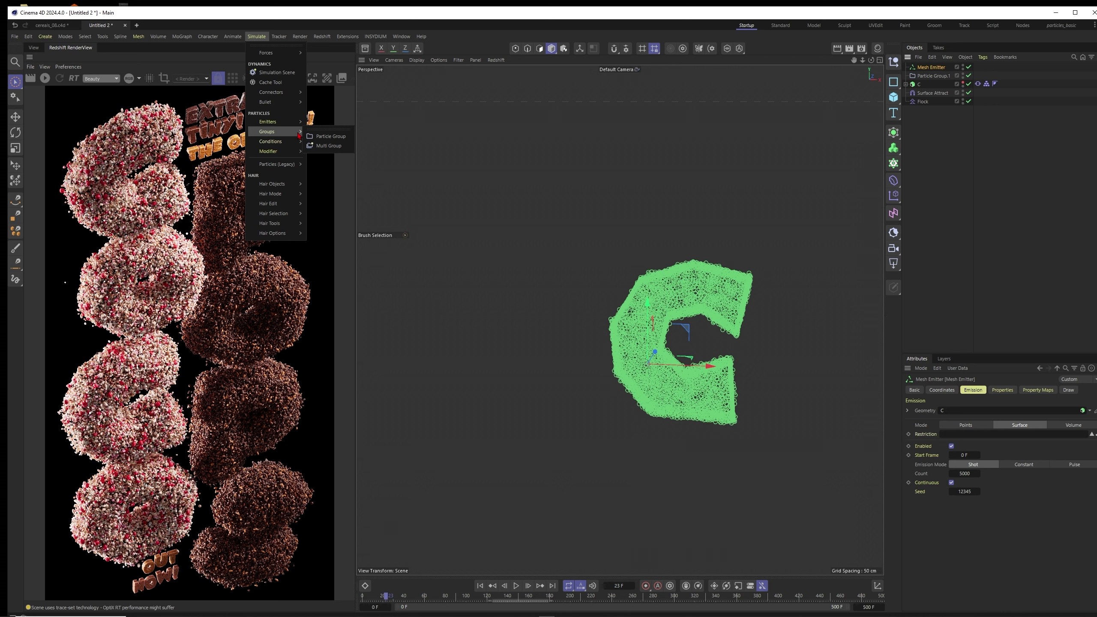
mouse_move(271, 141)
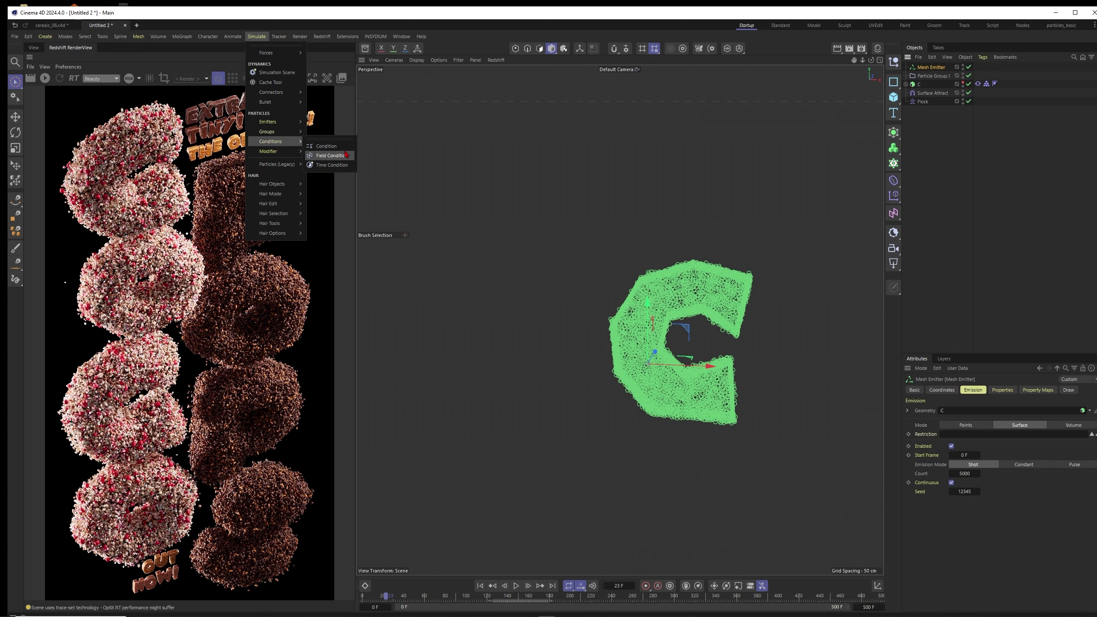
Add a Field Condition below the Flock with a ~13 cm Linear Field facing -X, placed left of the C
left_click(334, 159)
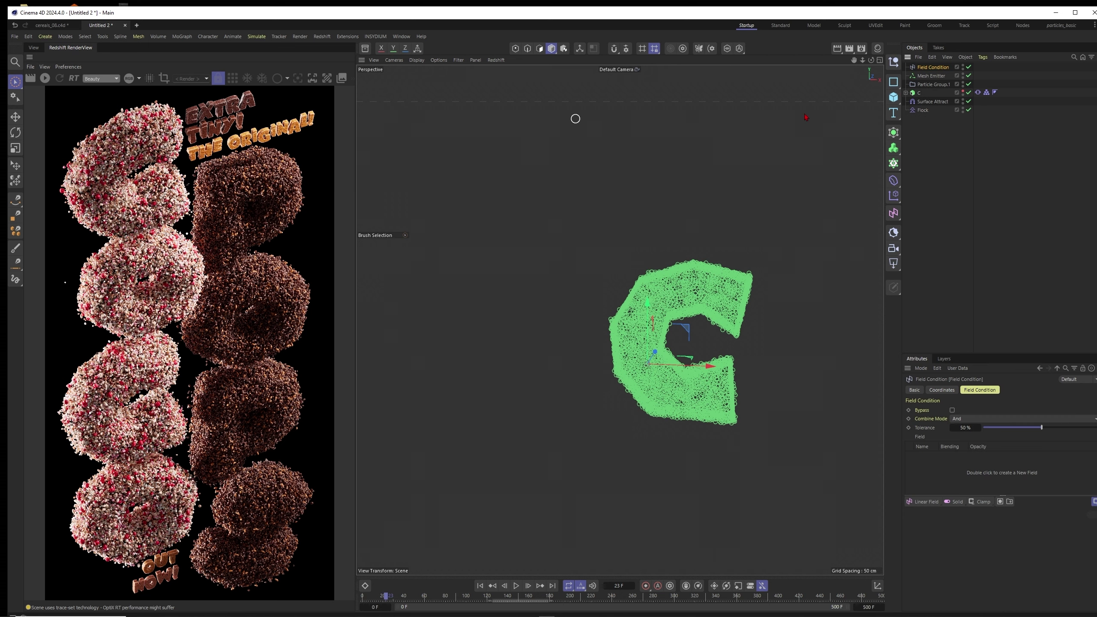
left_click_drag(941, 128, 939, 119)
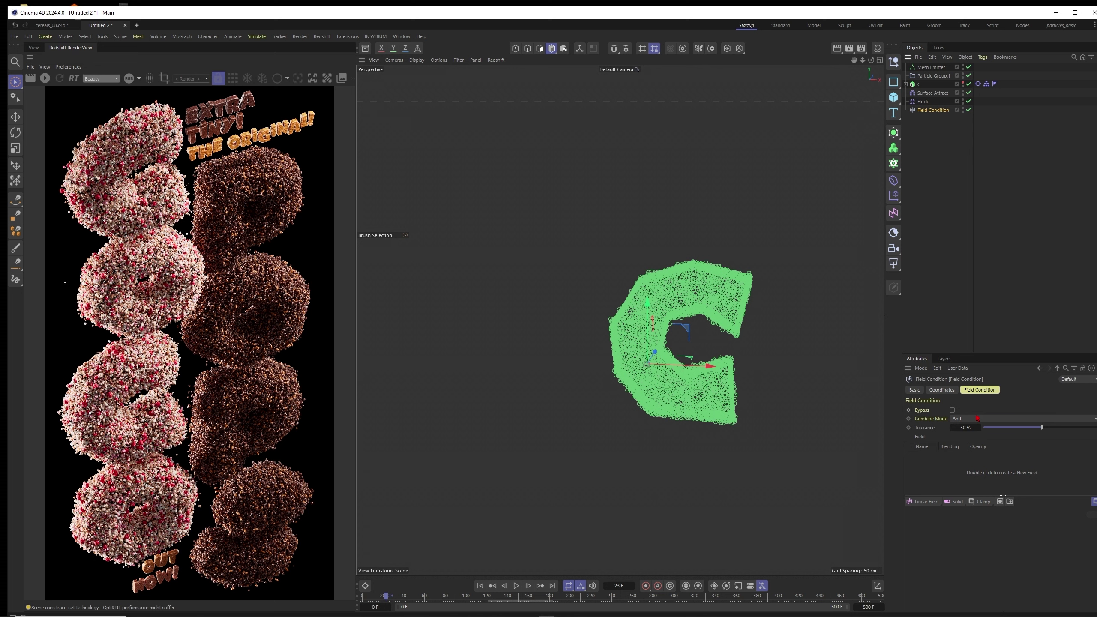
left_click(925, 502)
left_click_drag(695, 371, 665, 383, "alt")
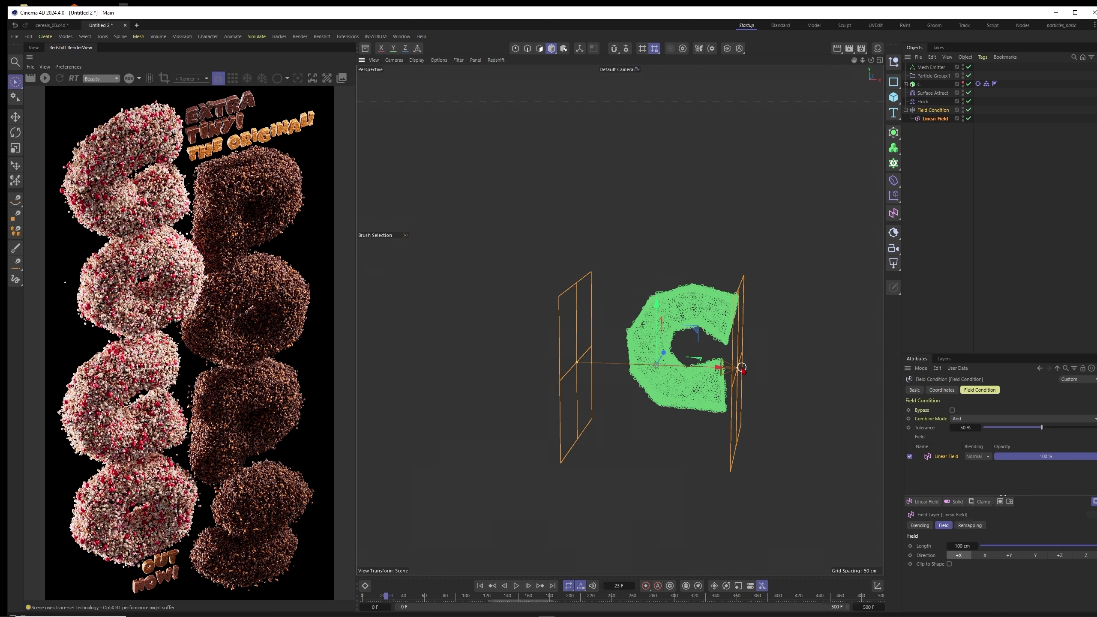
left_click_drag(742, 368, 669, 322)
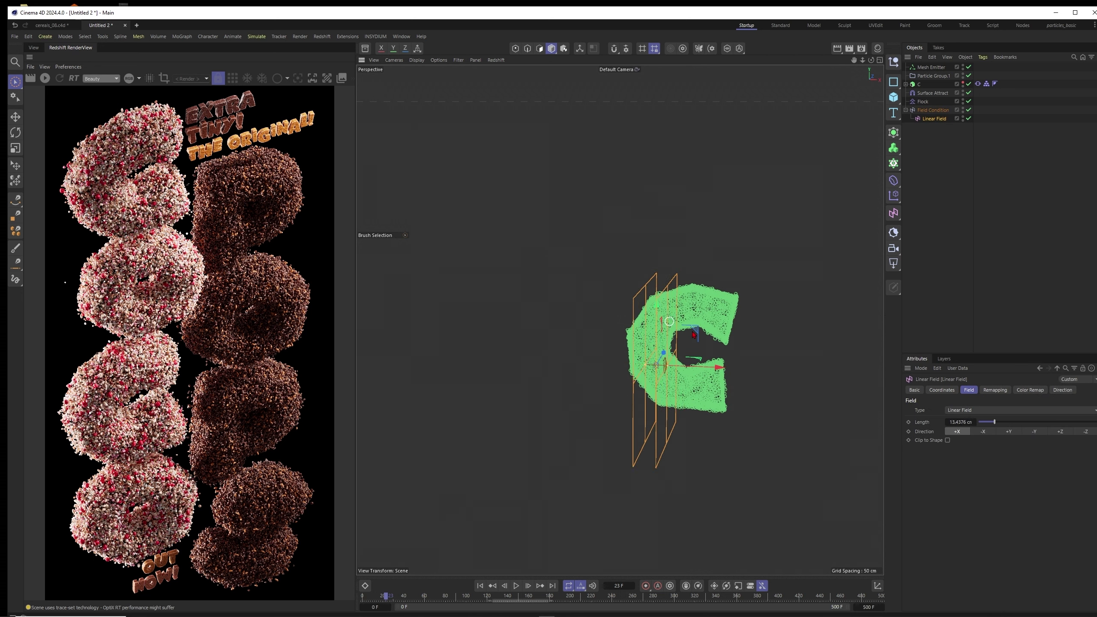
left_click(988, 434)
left_click_drag(716, 371, 557, 423)
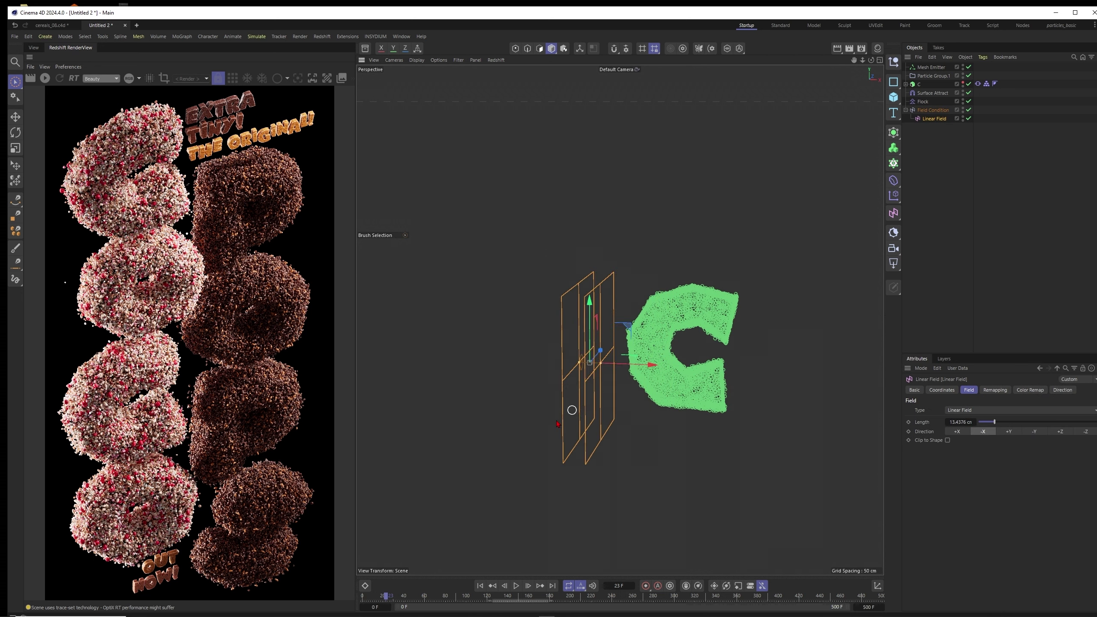
Animate the linear field's P.X so it sweeps right across the particle C, and preview it
key("shift+f")
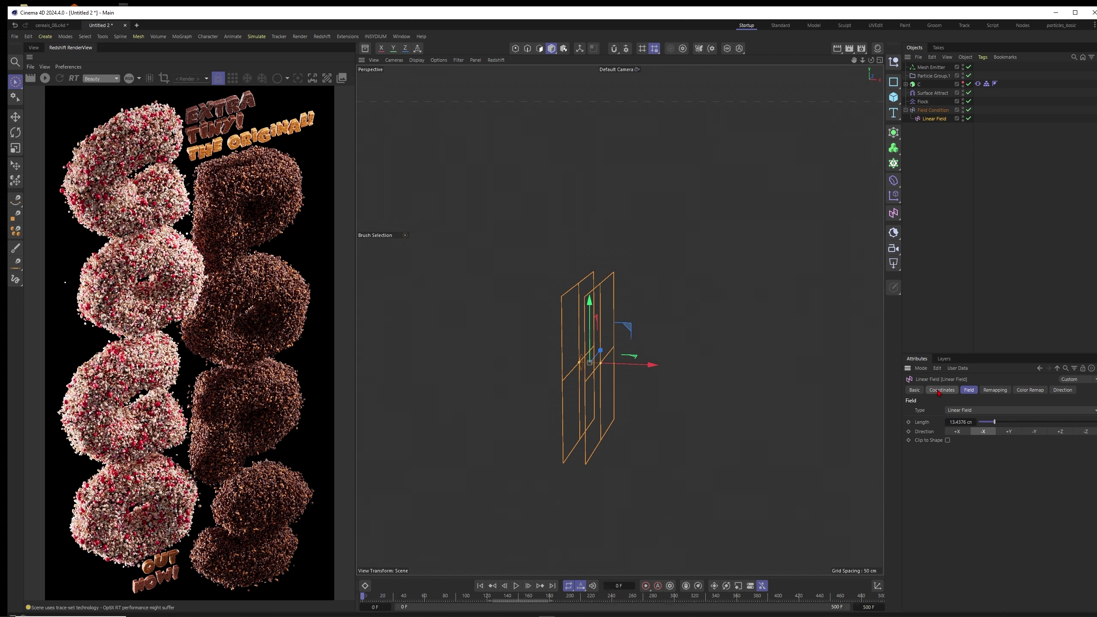
left_click(939, 391)
key("F8")
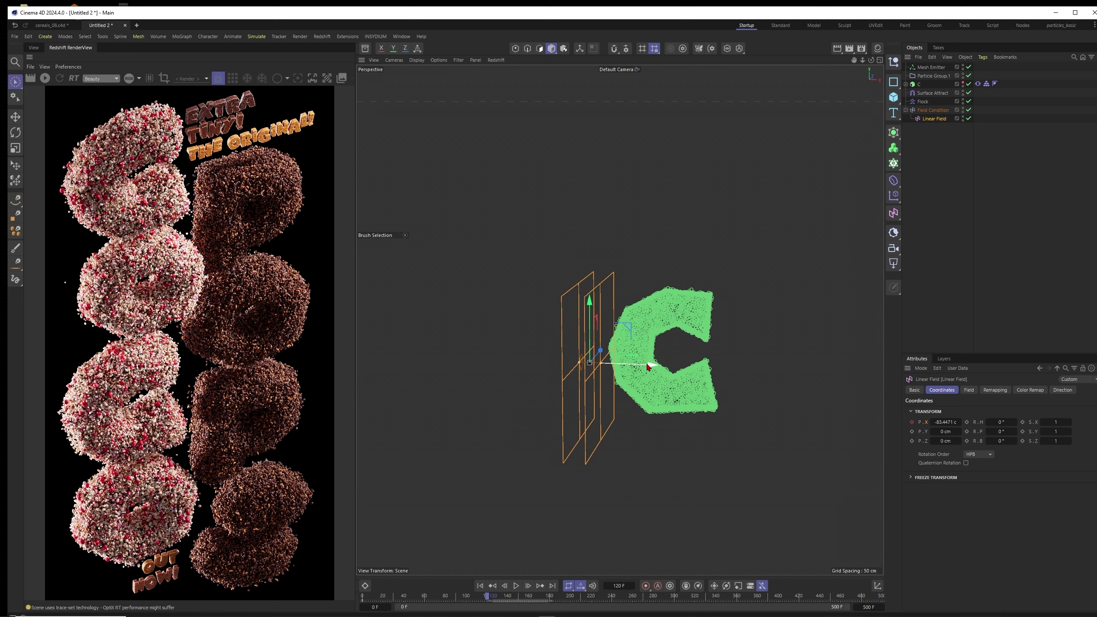
left_click_drag(649, 367, 812, 371)
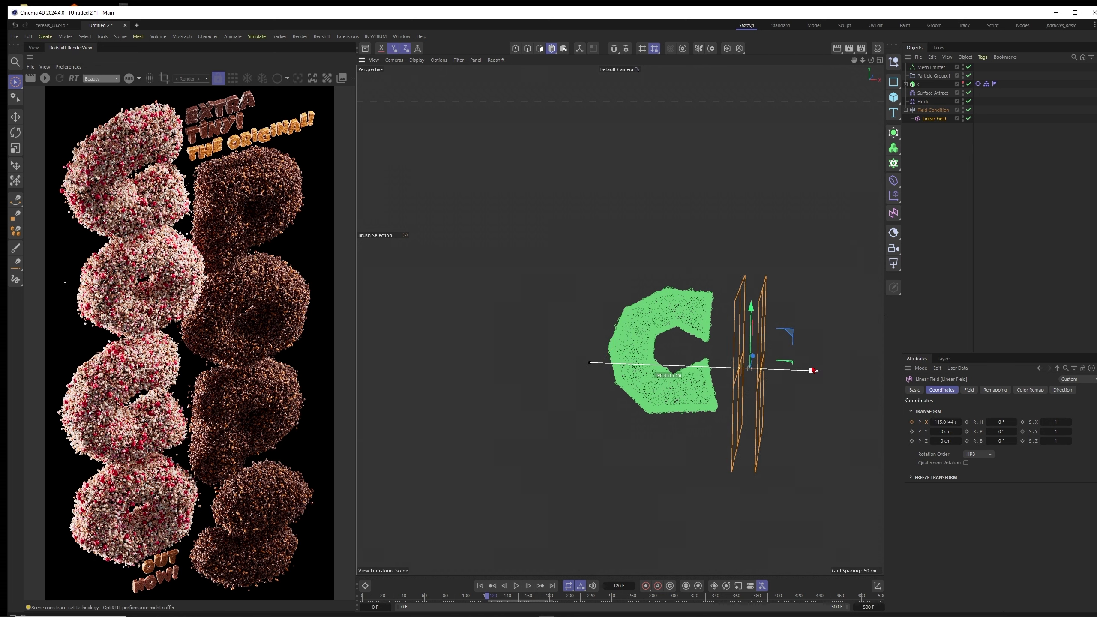
left_click(478, 587)
left_click(516, 585)
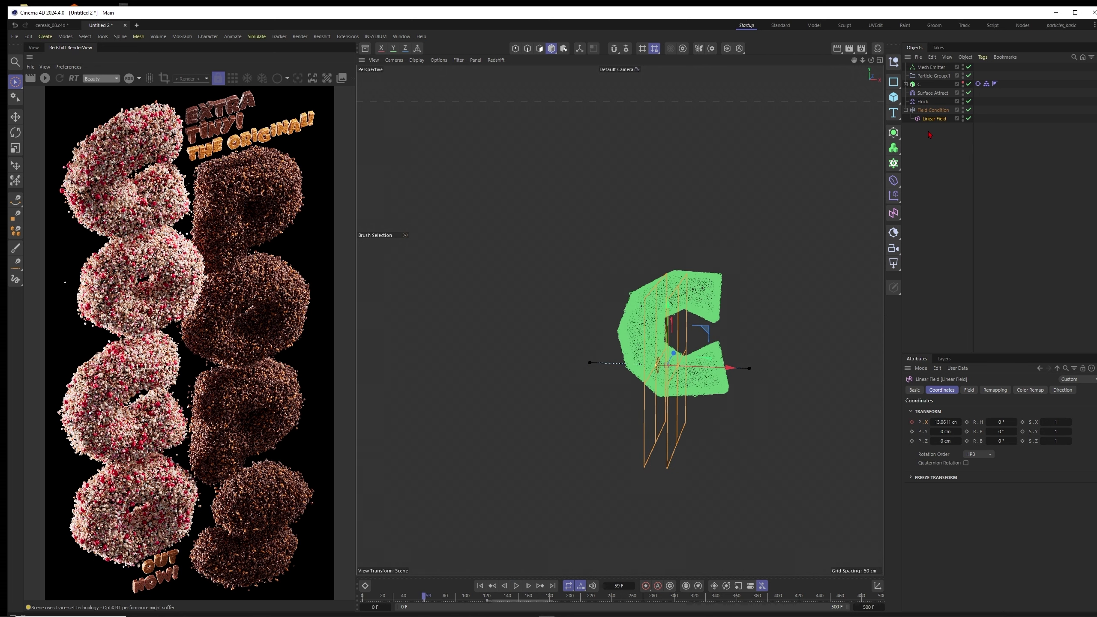
left_click(933, 111)
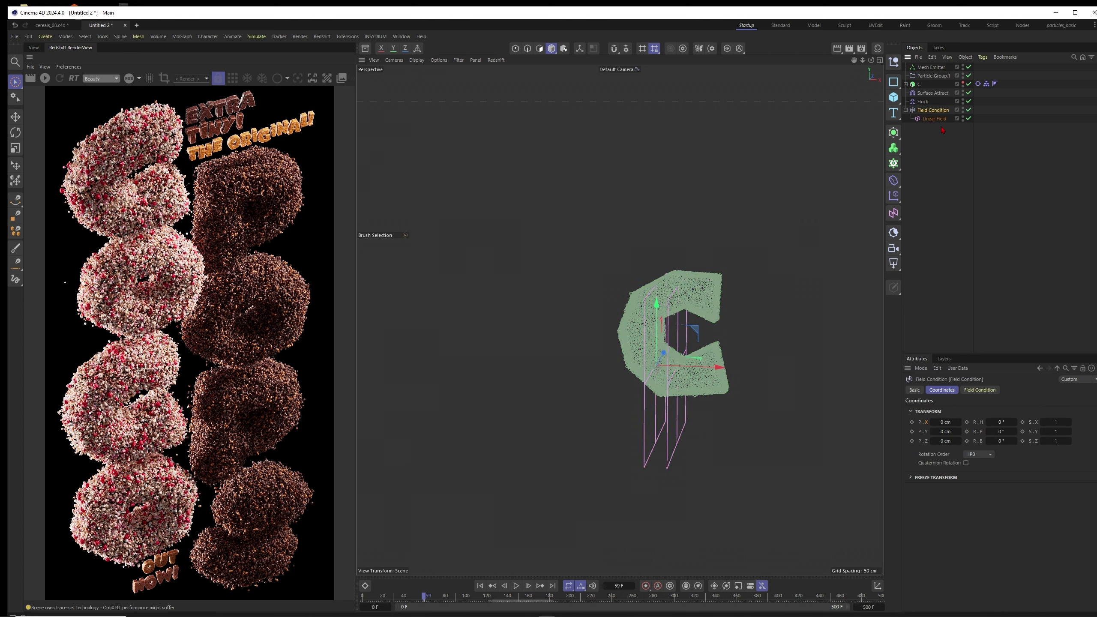
Add a Switch Group inside the Field Condition targeting a new Particle Group2
left_click(256, 37)
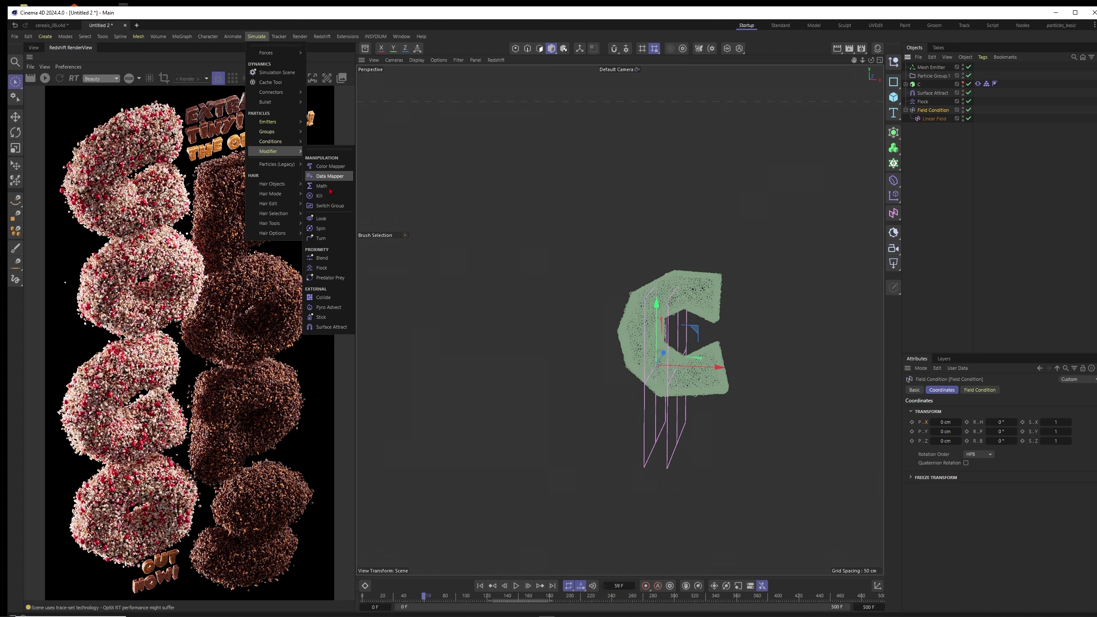
left_click(330, 199)
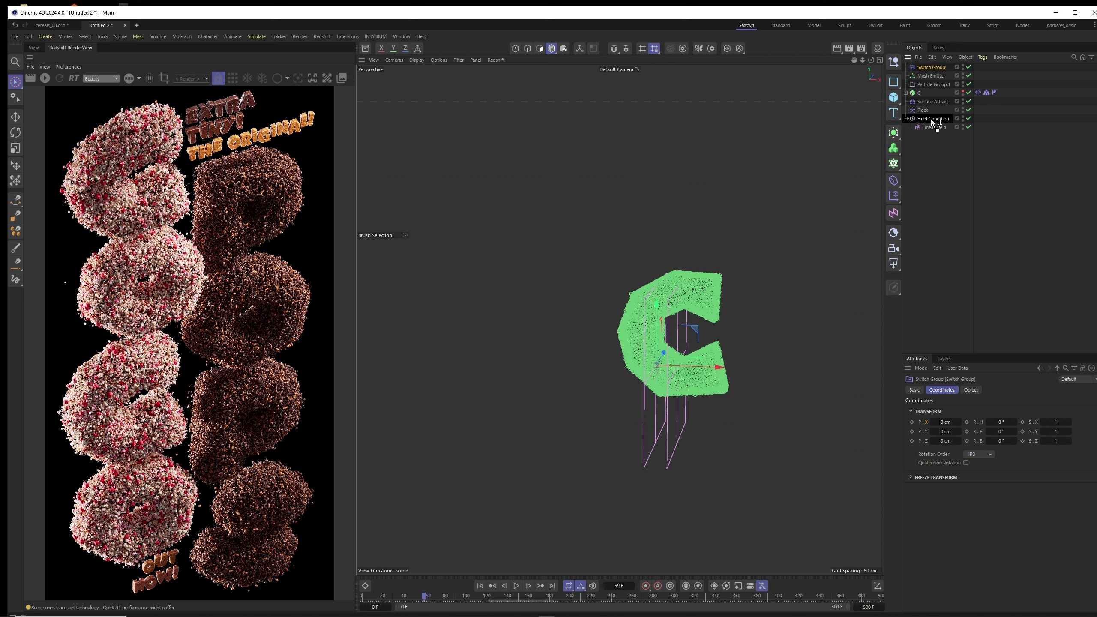
left_click_drag(931, 120, 936, 130)
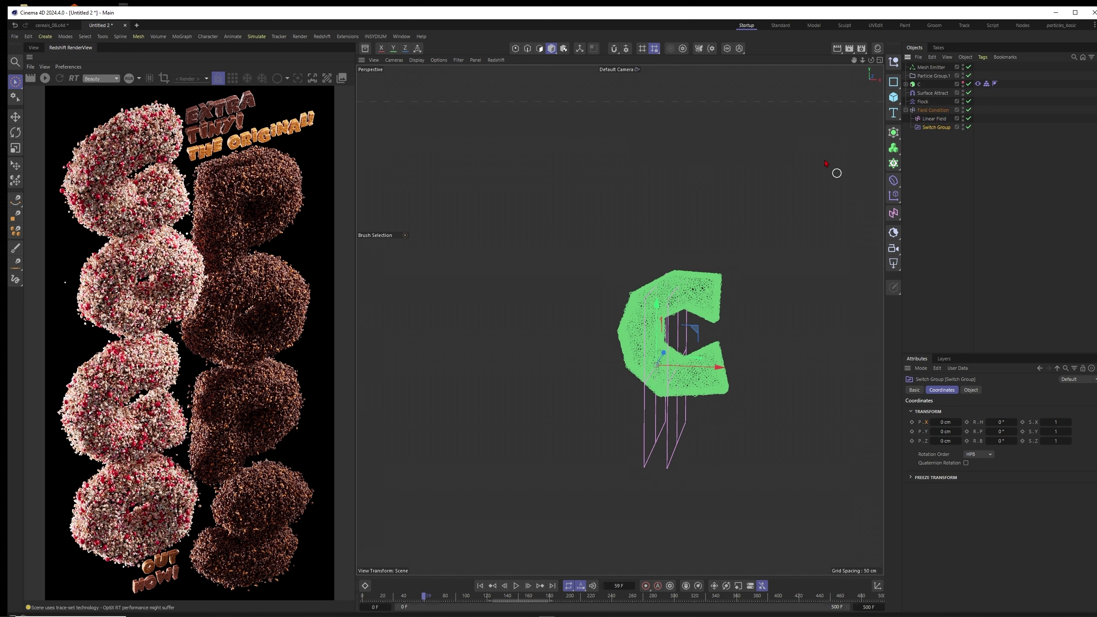
left_click(256, 36)
left_click(329, 140)
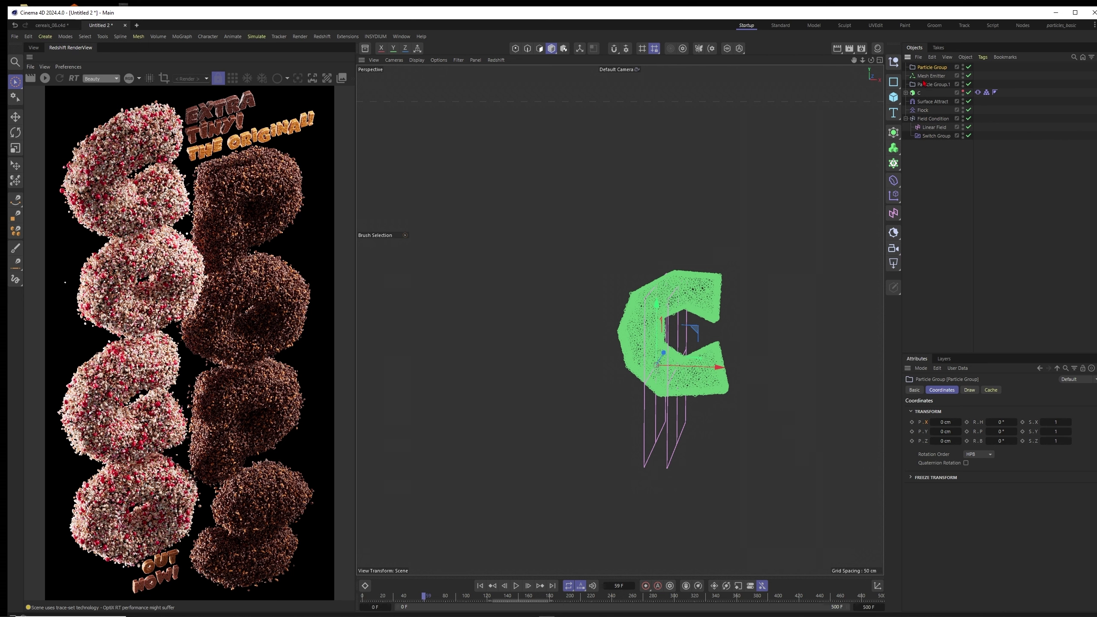
left_click_drag(940, 136, 946, 141)
left_click(938, 143)
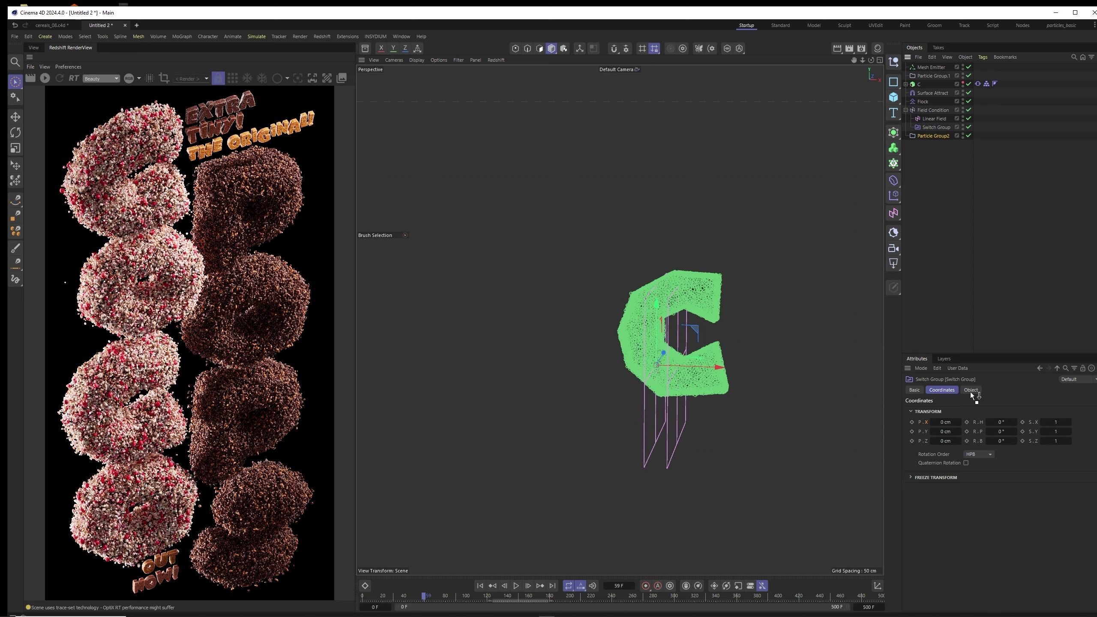
left_click_drag(971, 392, 975, 411)
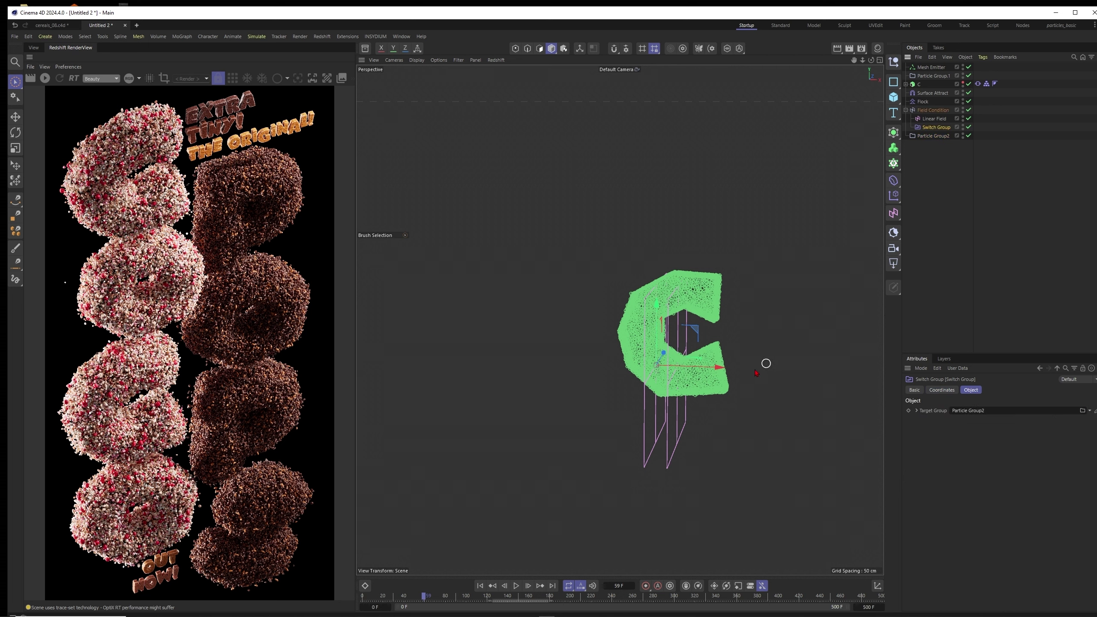
Give Particle Group2 a constant red draw colour and a 0.001 draw size
left_click(934, 135)
left_click(973, 442)
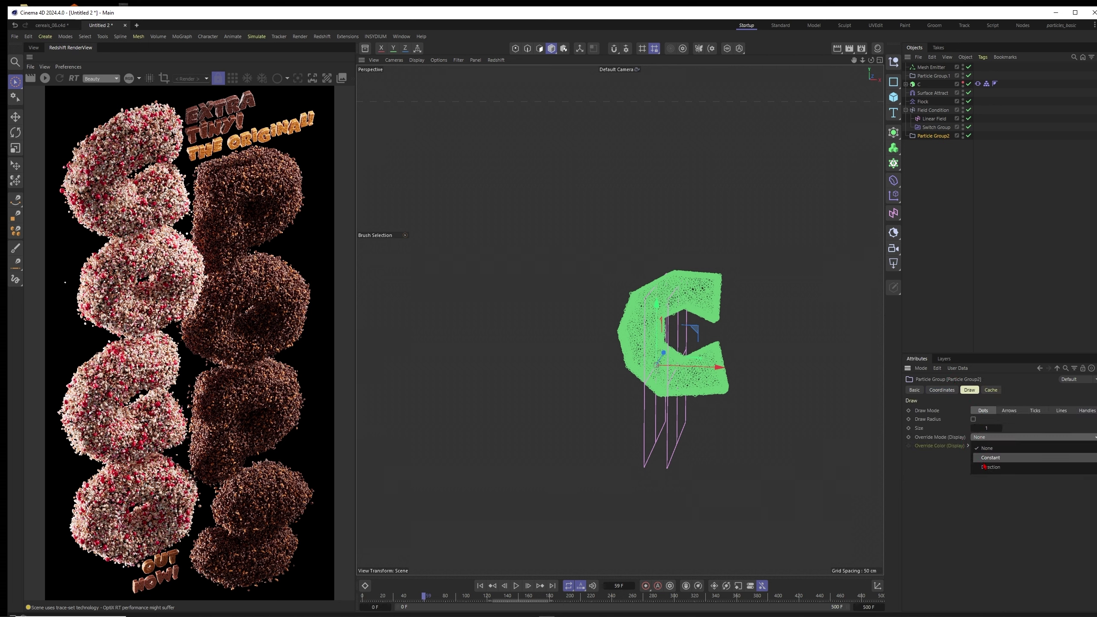
left_click(989, 466)
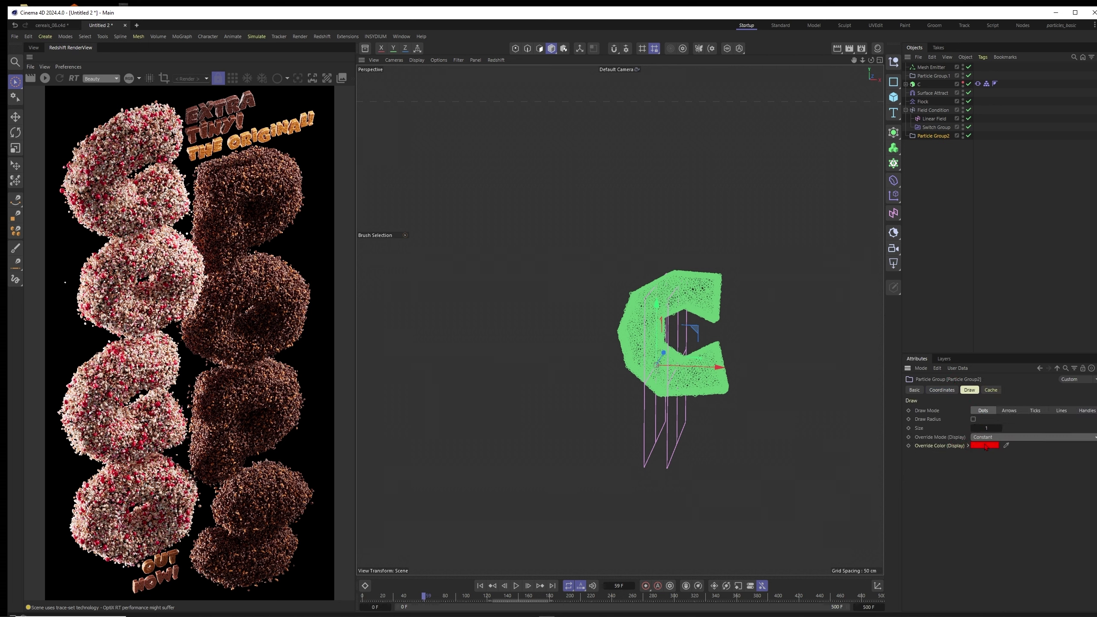
left_click(985, 430)
type("0.001")
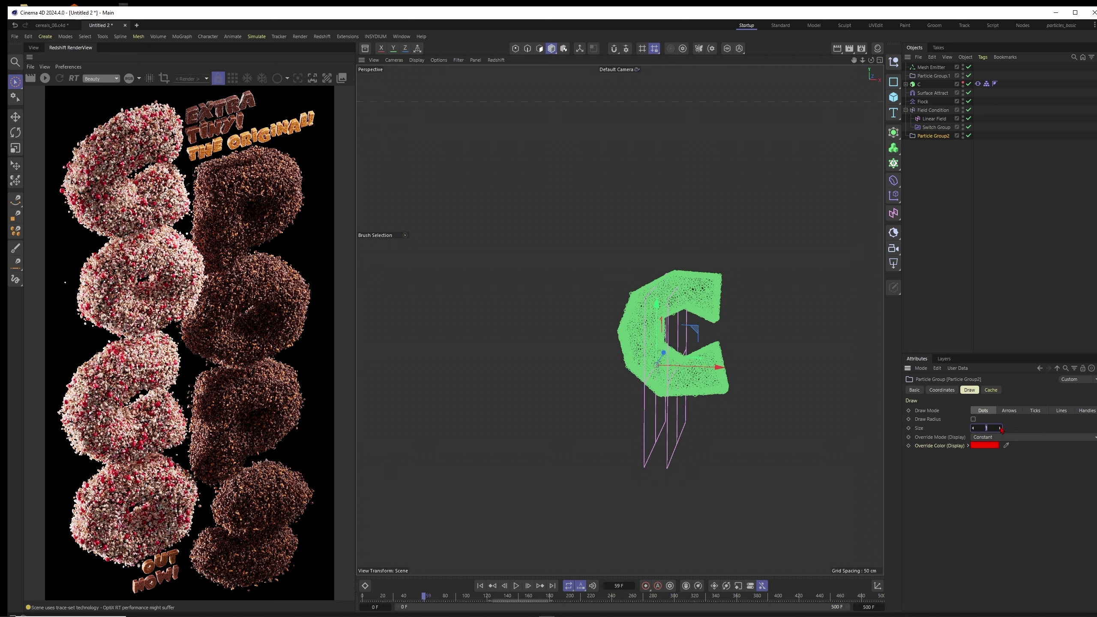
left_click(935, 76)
Give Particle Group1 a constant blue draw colour and replay to see the C turn red
left_click(934, 76)
left_click(978, 437)
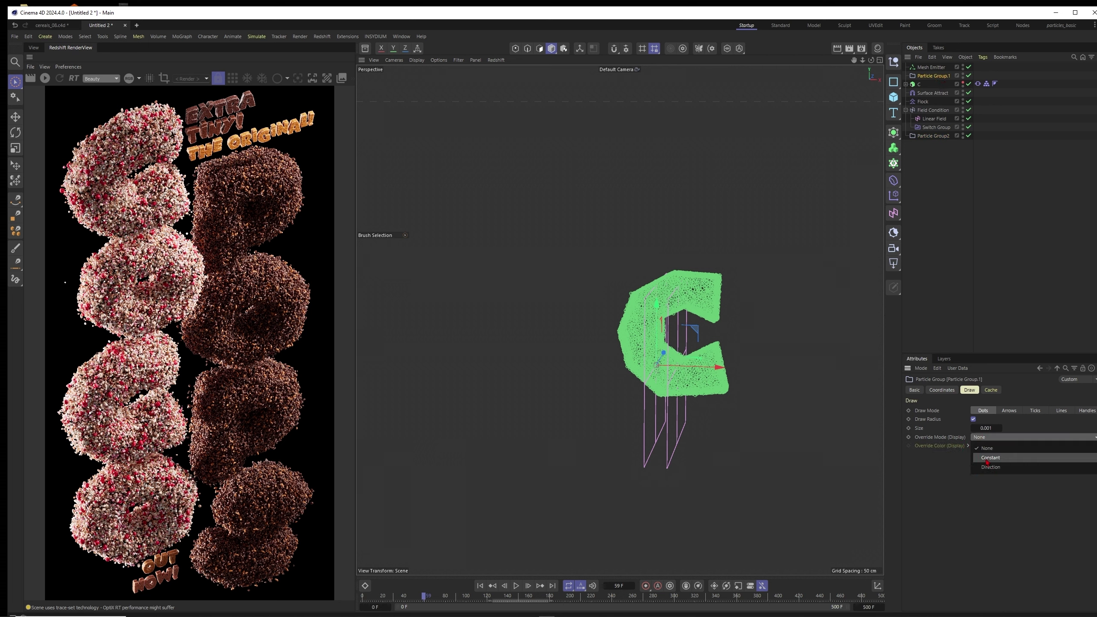
left_click(986, 454)
left_click(986, 446)
left_click(1046, 526)
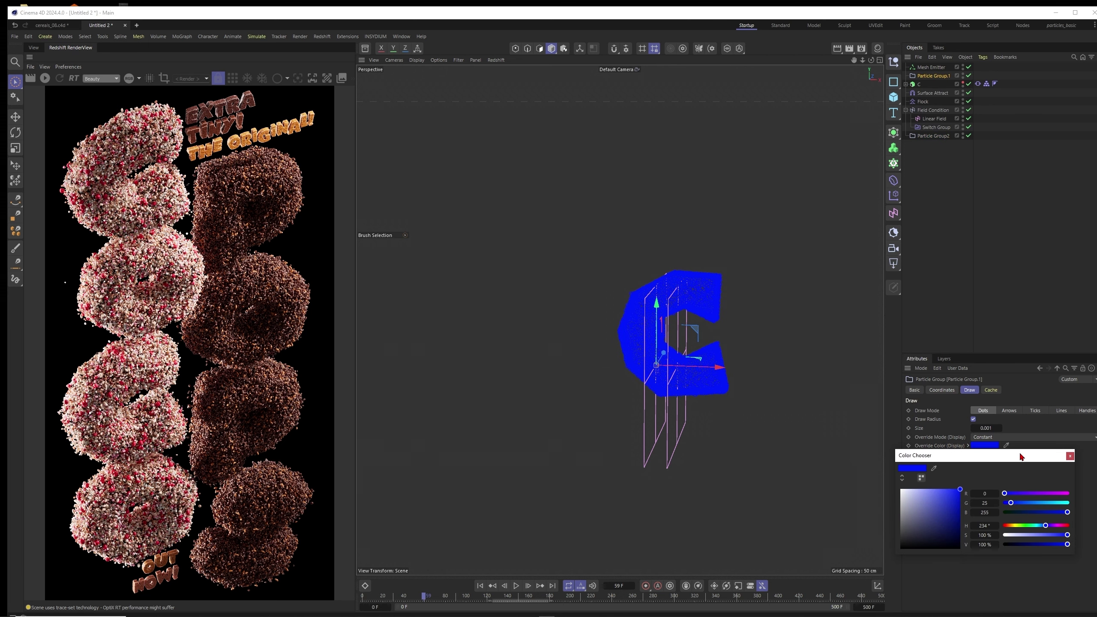
left_click(1069, 456)
left_click(986, 214)
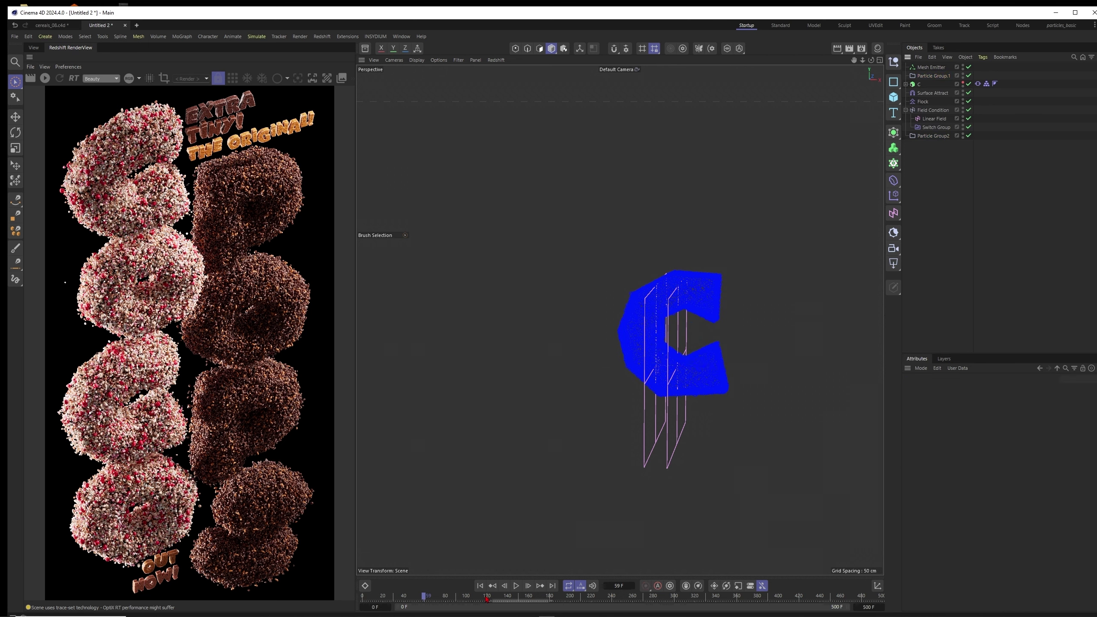
key("F8")
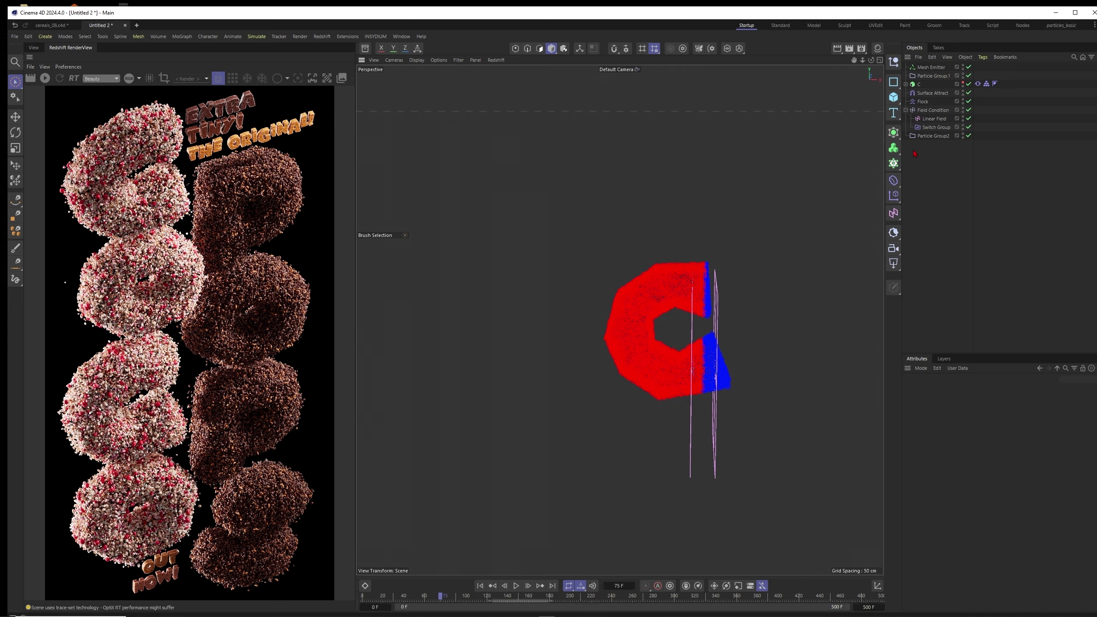
Add a Gravity force inside Particle Group2 with acceleration lowered to 400 cm
left_click(941, 137)
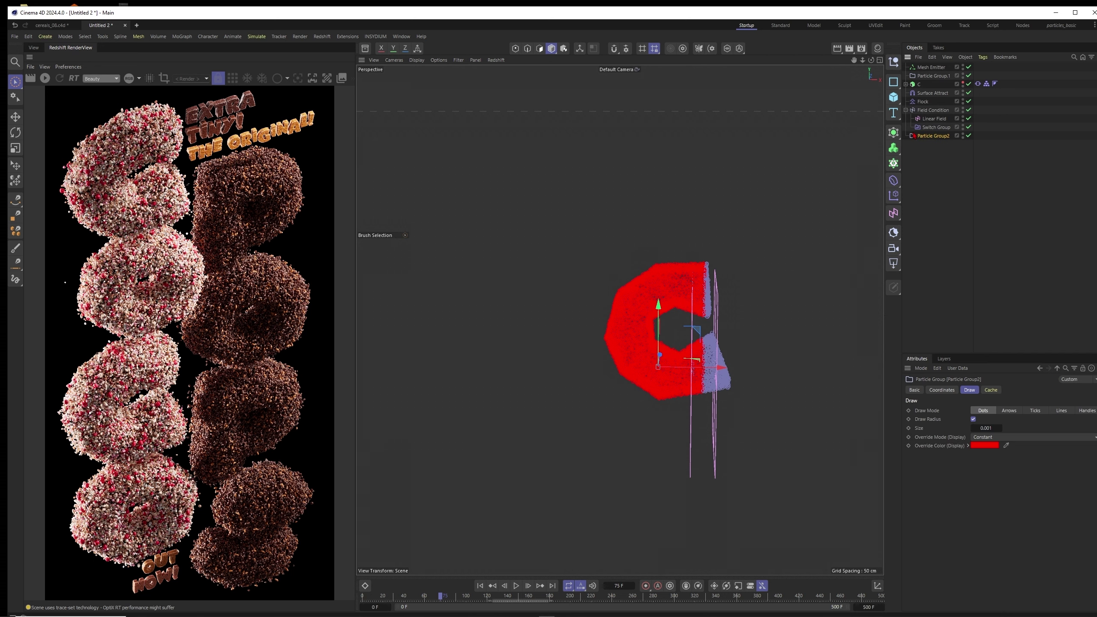
left_click(259, 39)
left_click(326, 107)
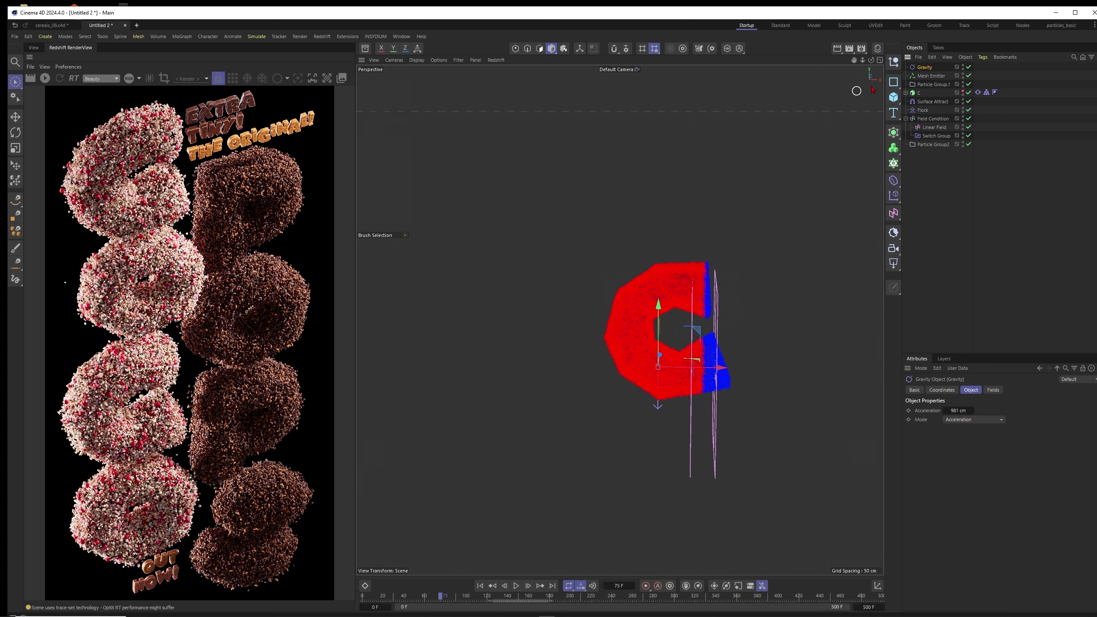
left_click_drag(936, 144, 935, 149)
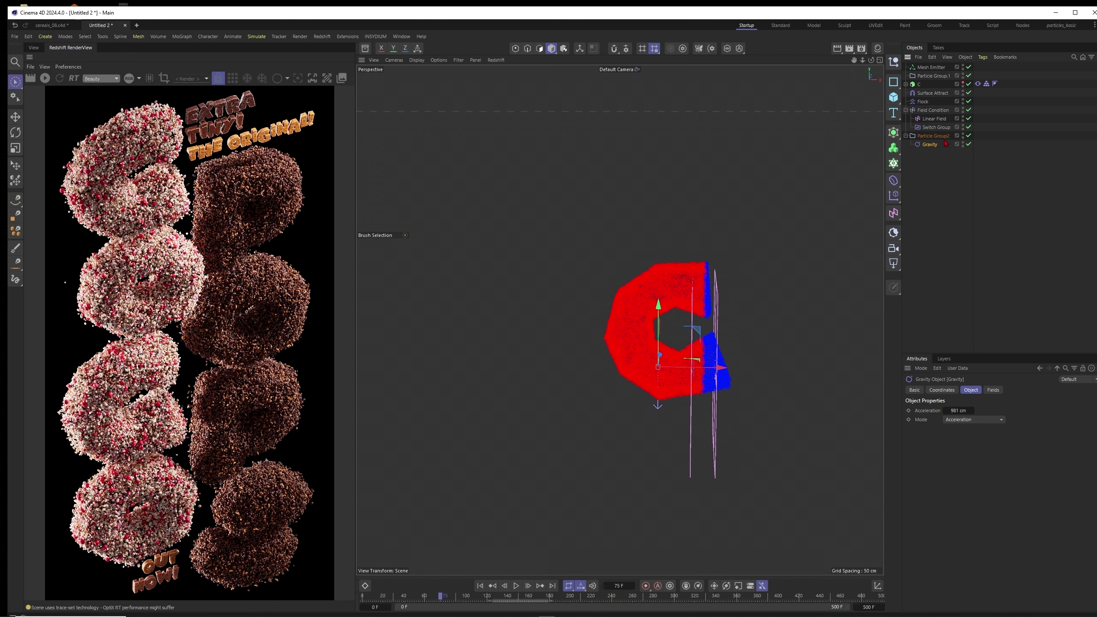
left_click(515, 585)
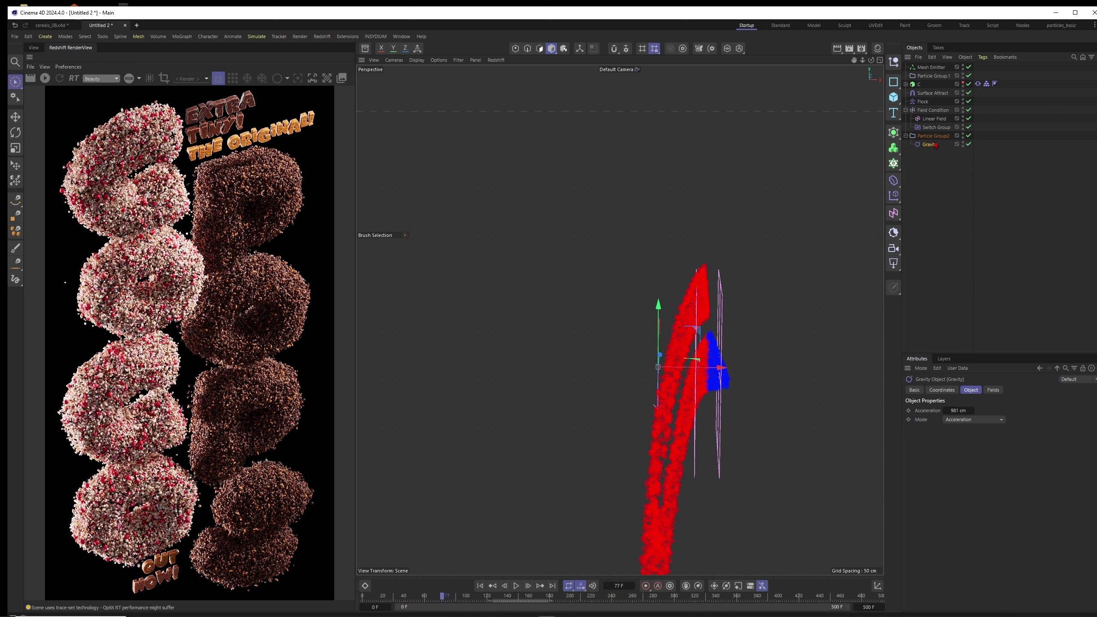
double_click(957, 413)
left_click(933, 135)
Add a Turbulence force inside Particle Group2 with strength 12 cm and scale 40 %
left_click(246, 38)
mouse_move(266, 53)
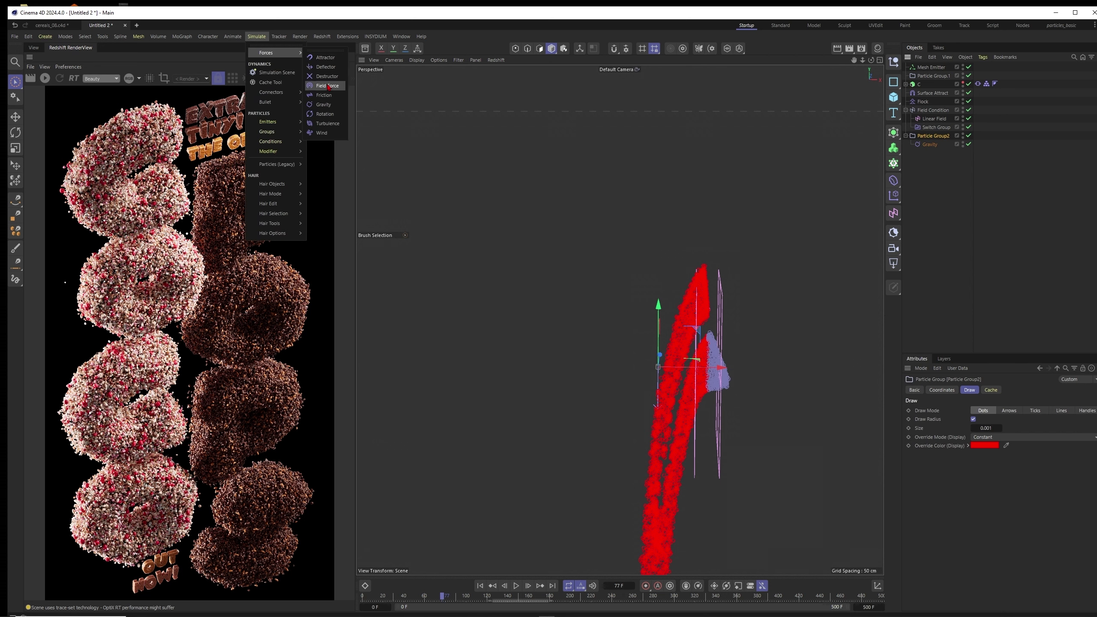
left_click(326, 117)
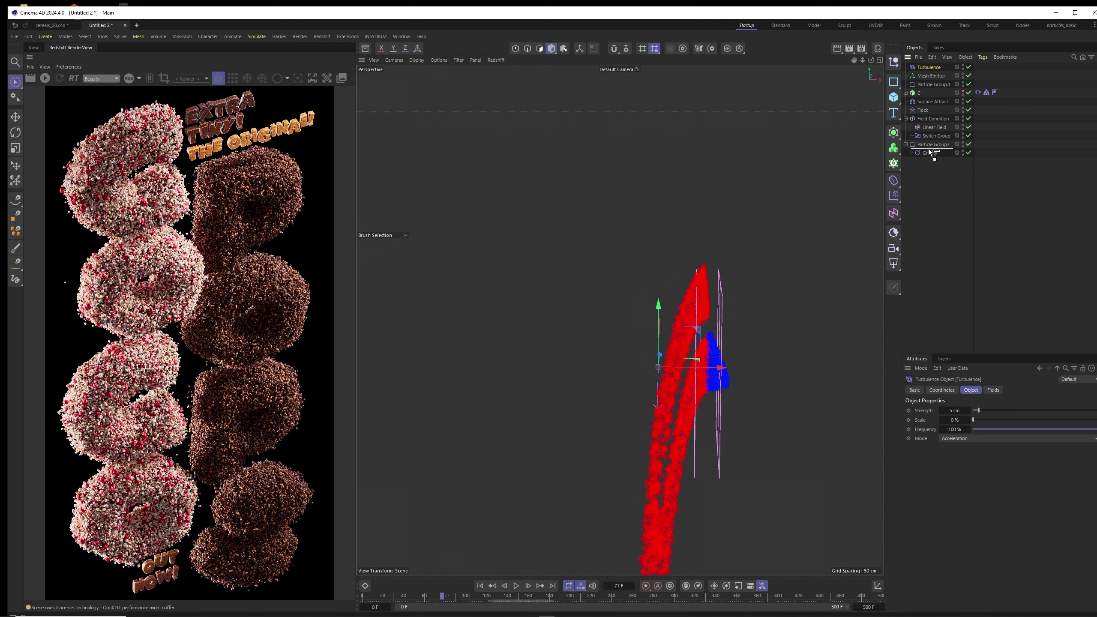
left_click_drag(936, 74, 928, 146)
left_click(954, 410)
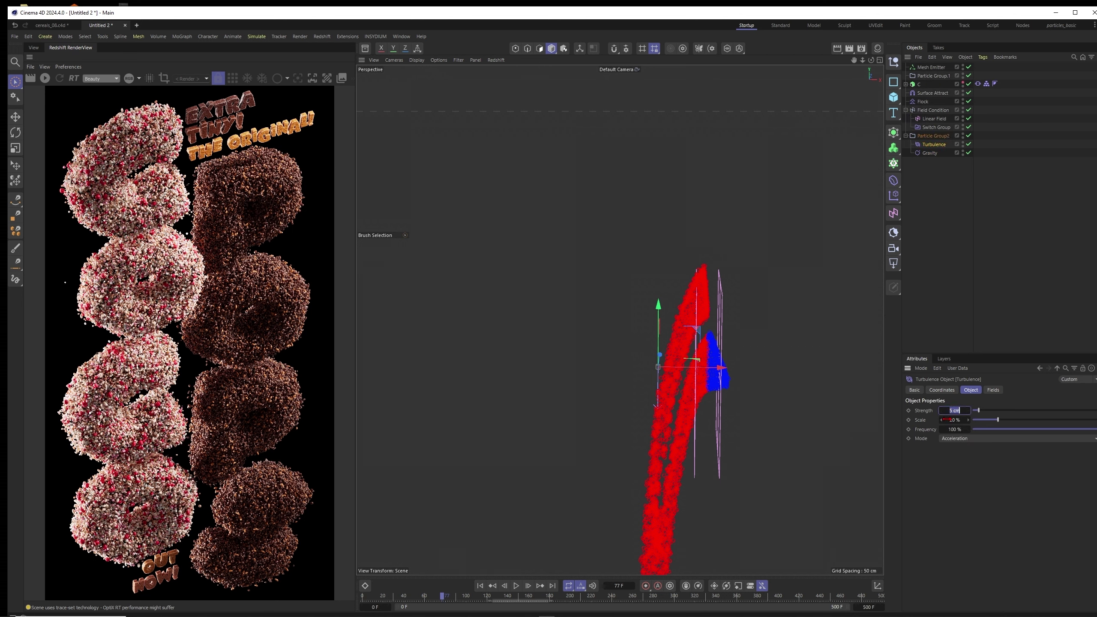
type("2")
left_click(481, 586)
left_click(516, 585)
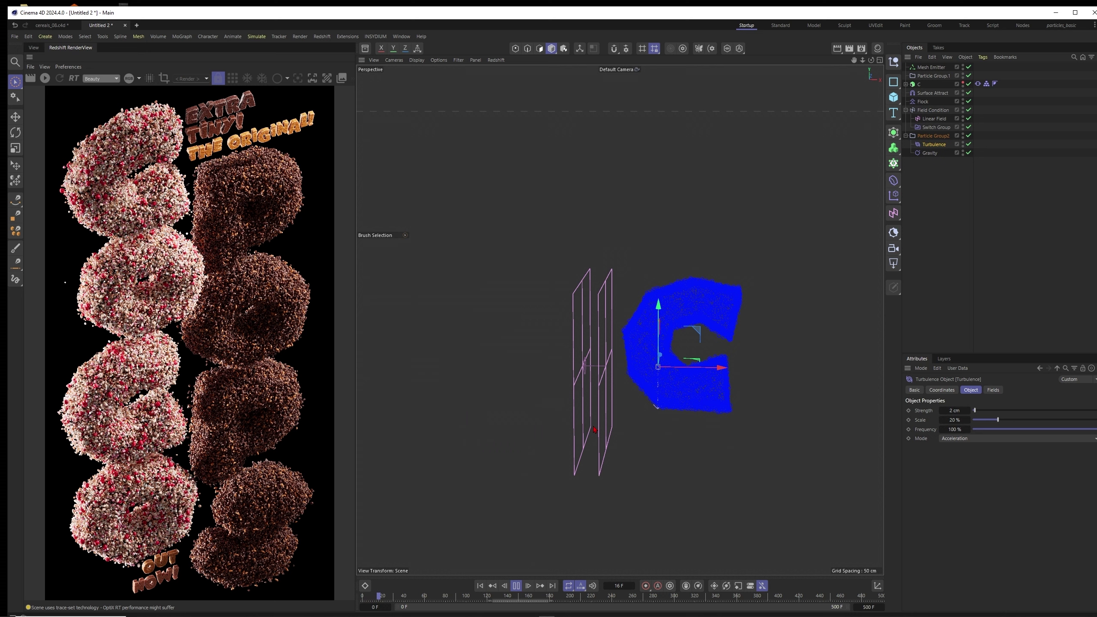
type("6")
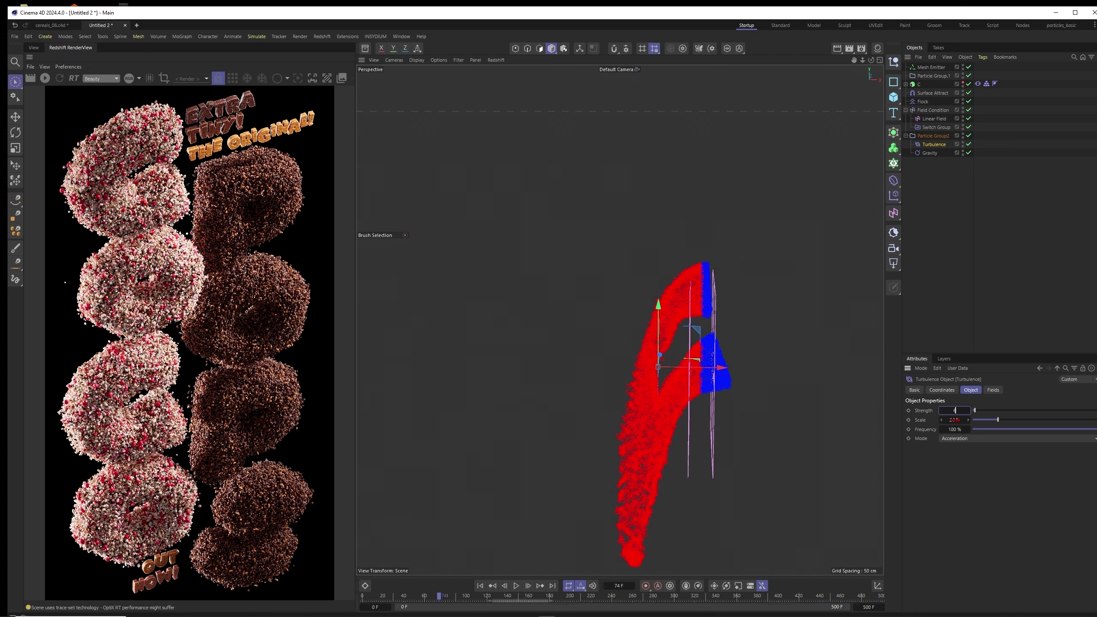
key("Tab")
type("40")
key("Return")
Replay the simulation several times to watch the red particles swirl as they fall
key("shift+f")
key("F8")
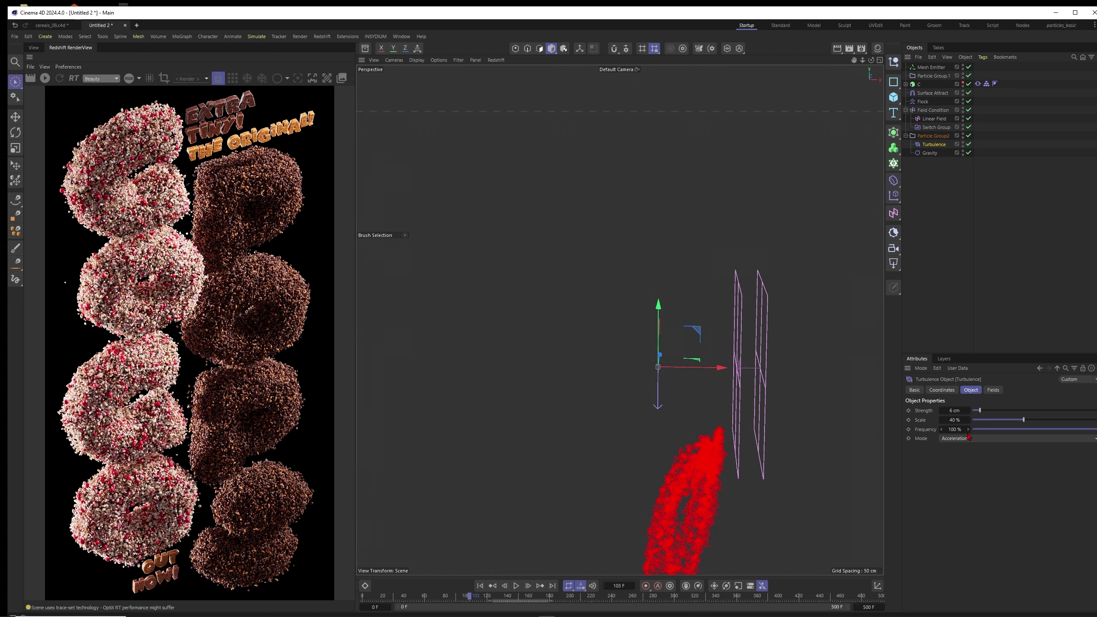
key("shift+f")
key("F8")
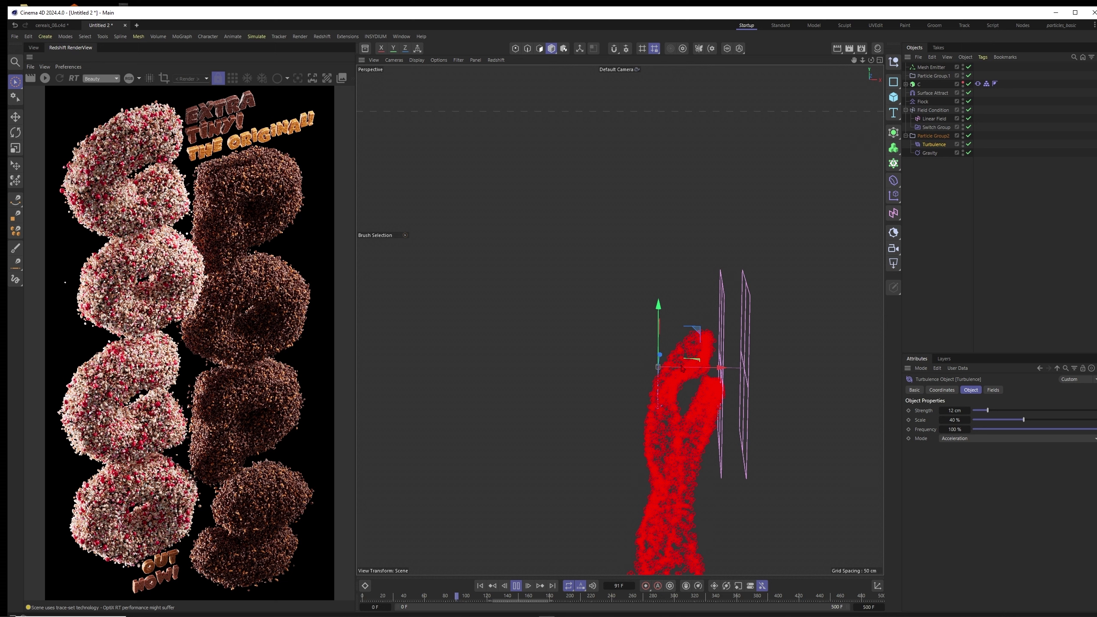
key("F8")
key("shift+f")
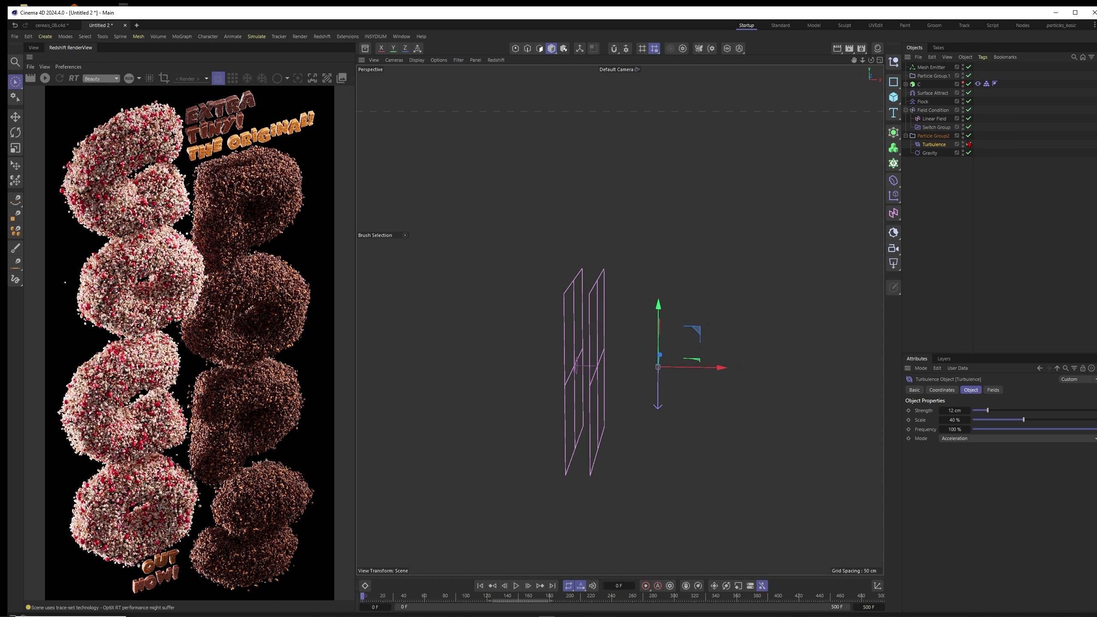
key("F8")
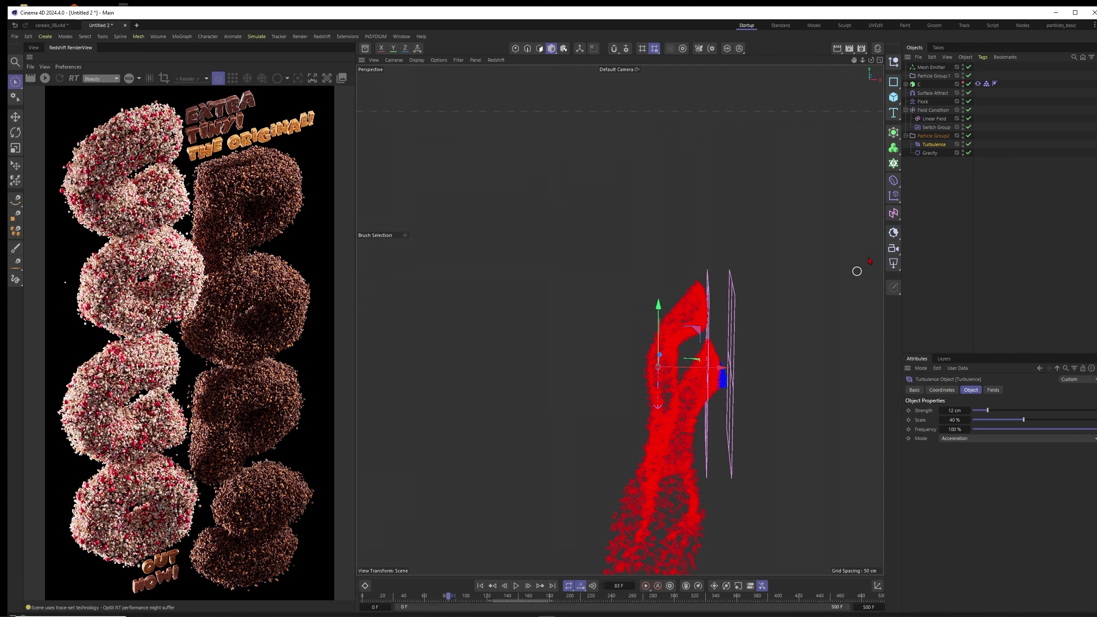
left_click(934, 136)
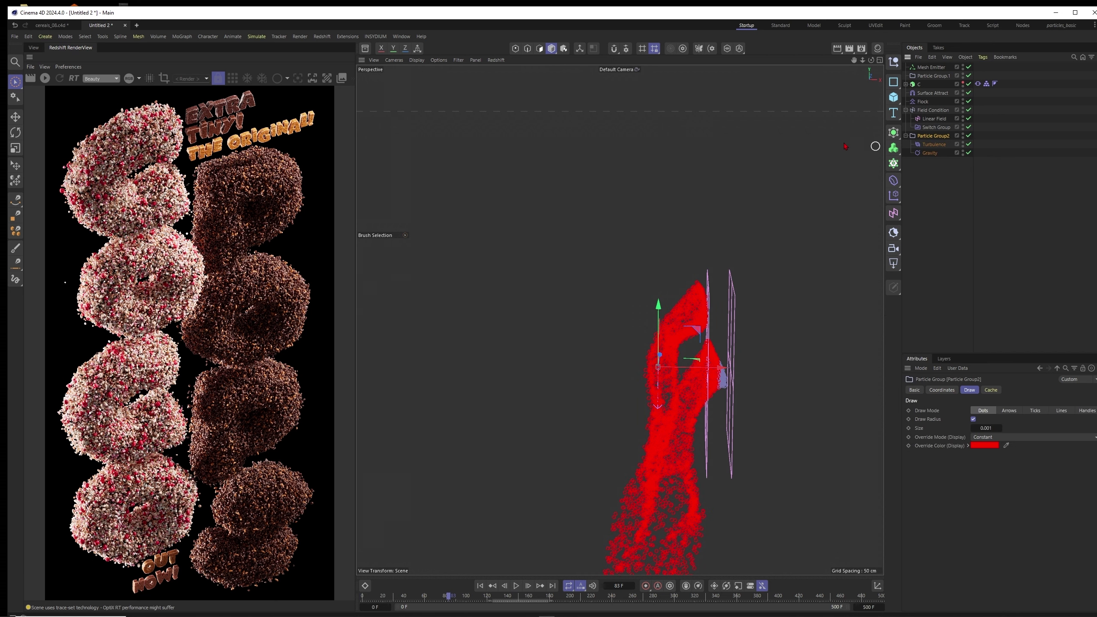
left_click(256, 37)
mouse_move(266, 53)
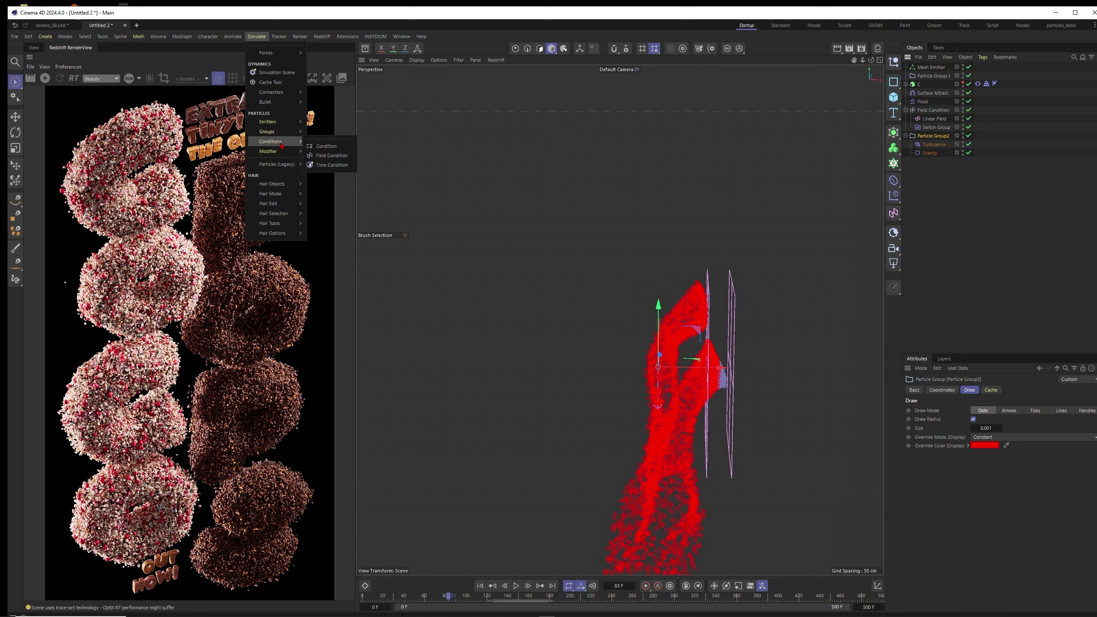
mouse_move(269, 151)
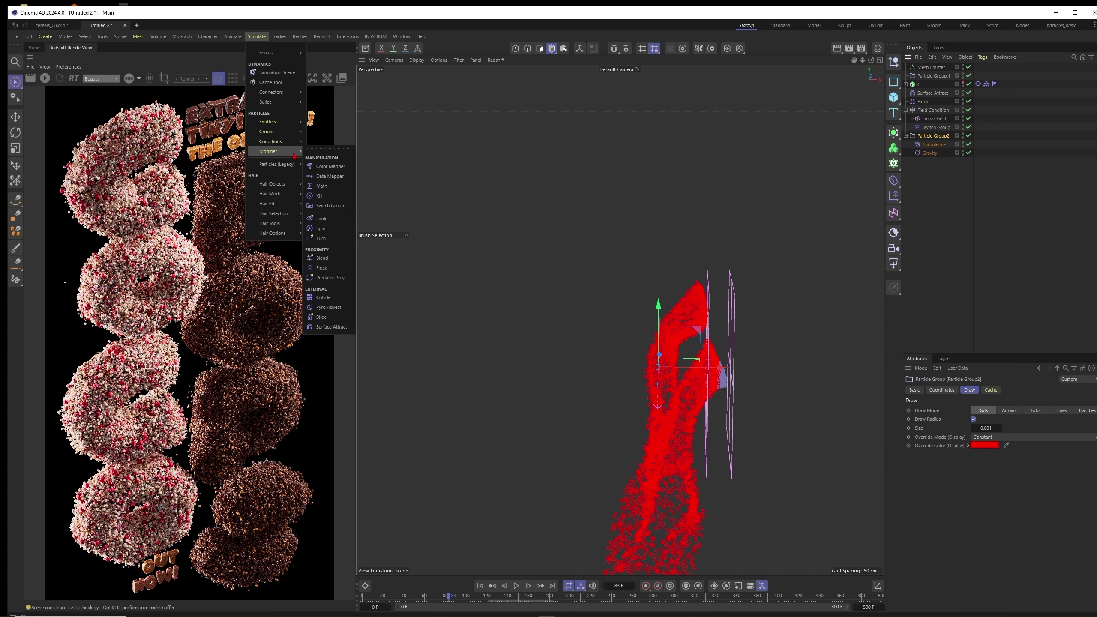
Add a Data Mapper in Particle Group2 mapping Distance Traversed to Radius with a linear spline
left_click(330, 176)
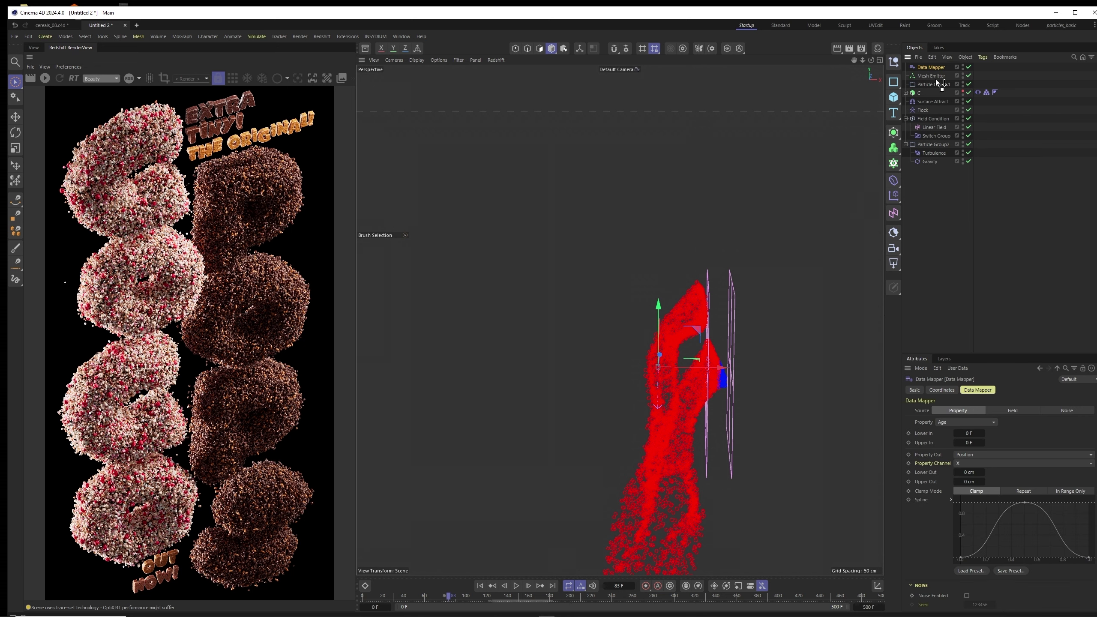
left_click_drag(935, 169, 929, 165)
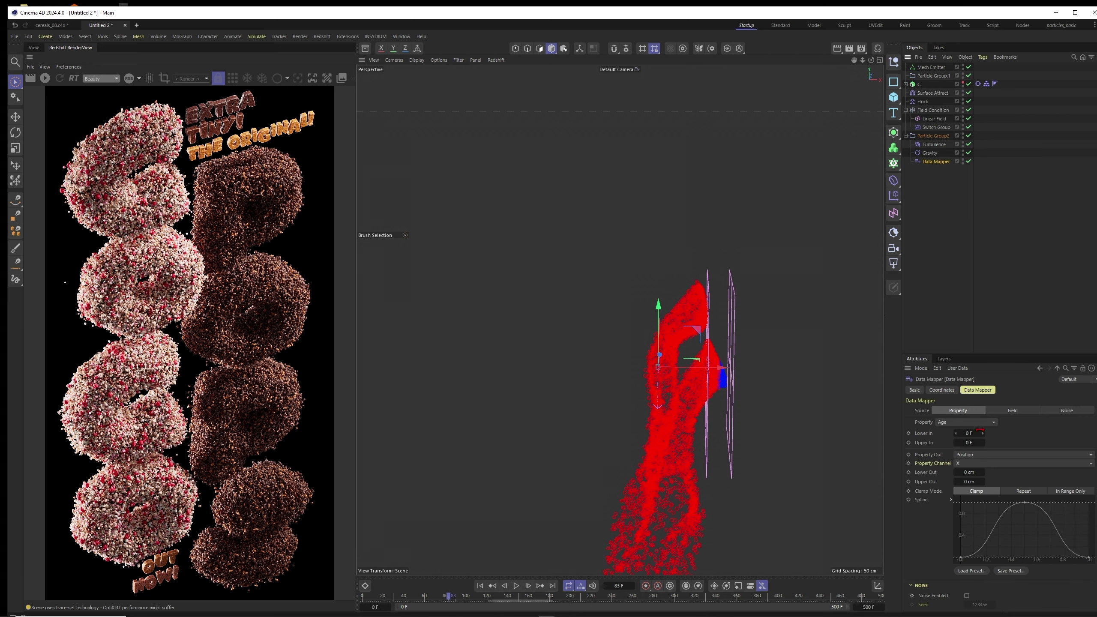
left_click(992, 423)
left_click(953, 466)
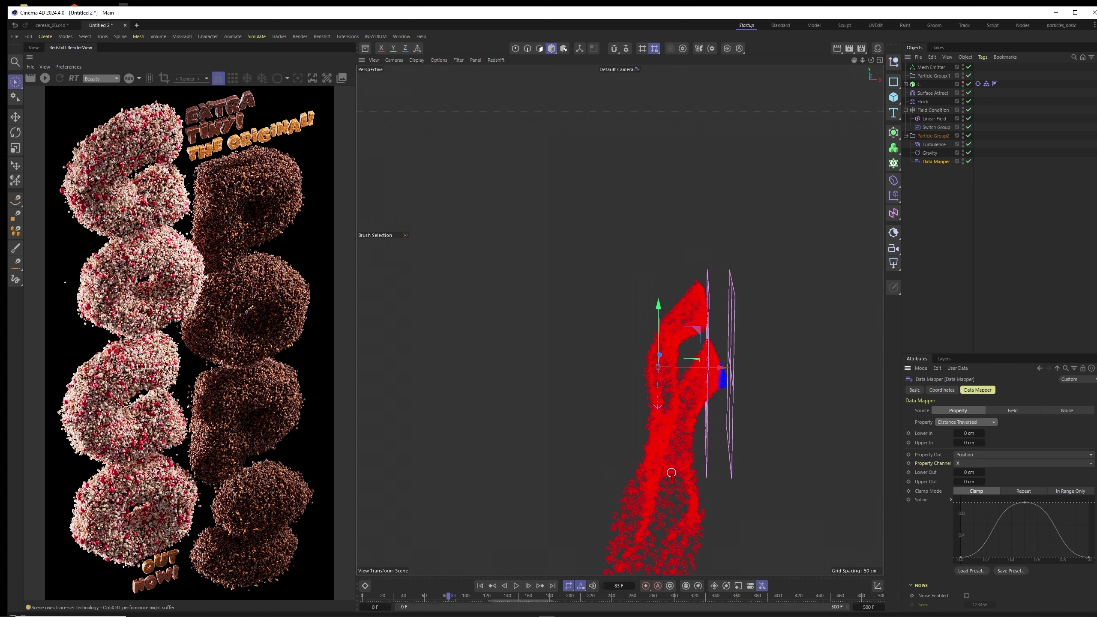
left_click(967, 457)
left_click(953, 474)
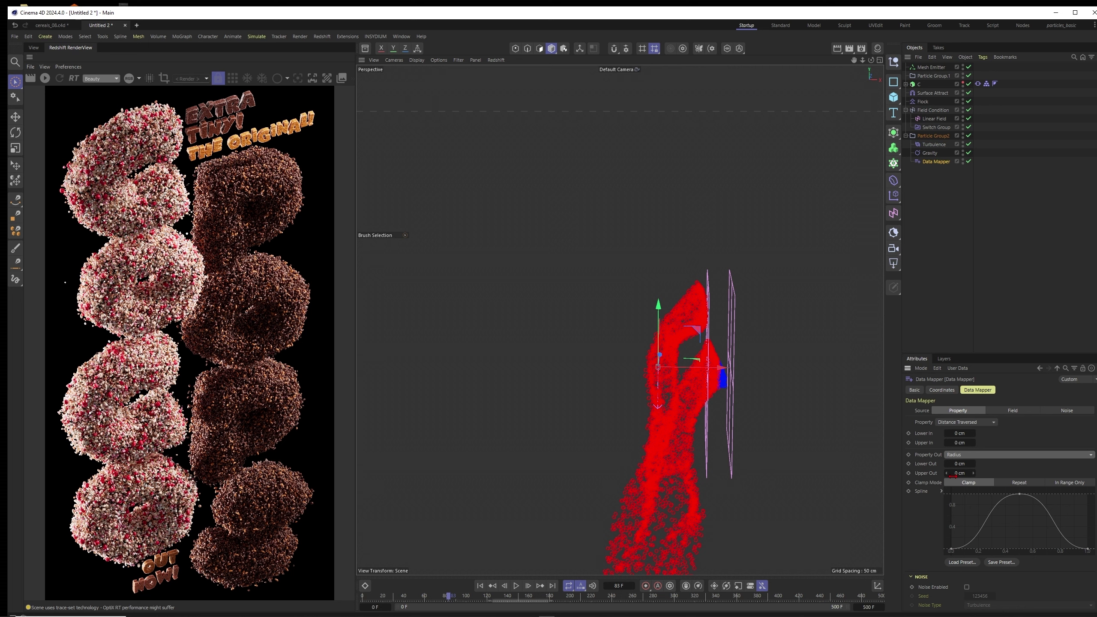
right_click(1012, 524)
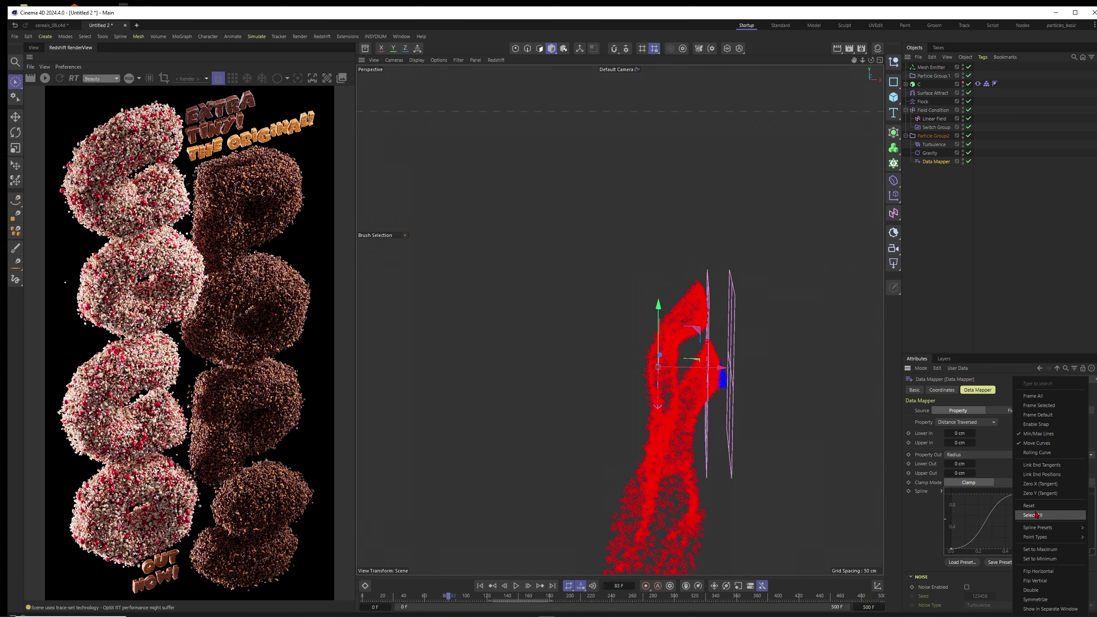
left_click(1007, 508)
type("2")
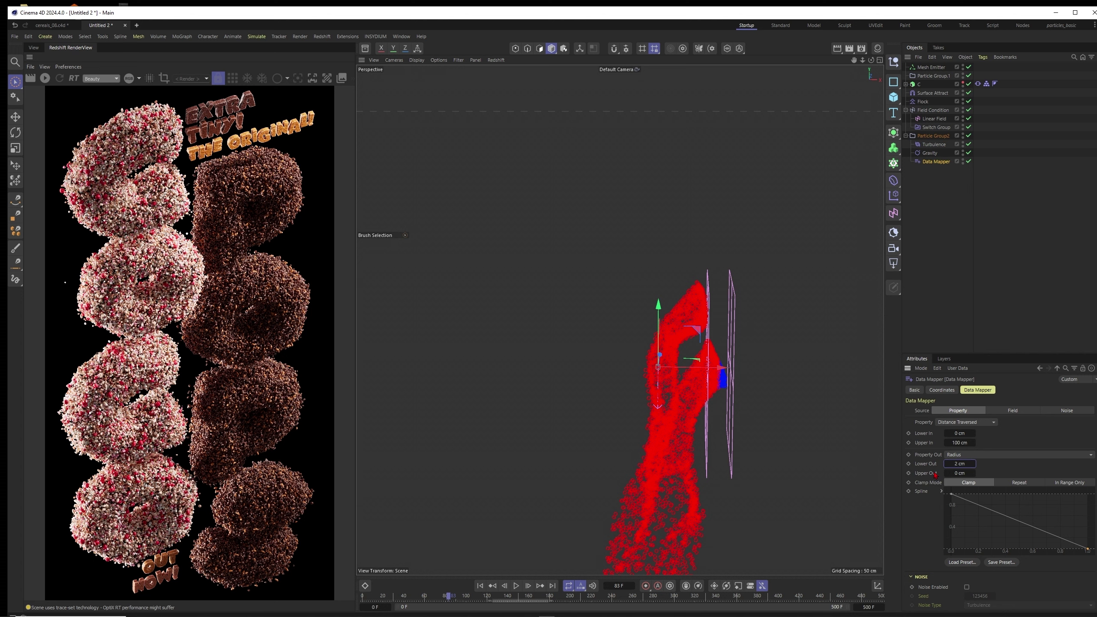
Set the mapper's Upper In to 150 cm so the 2 cm radius shrinks to nothing, and replay
left_click(504, 586)
type("2")
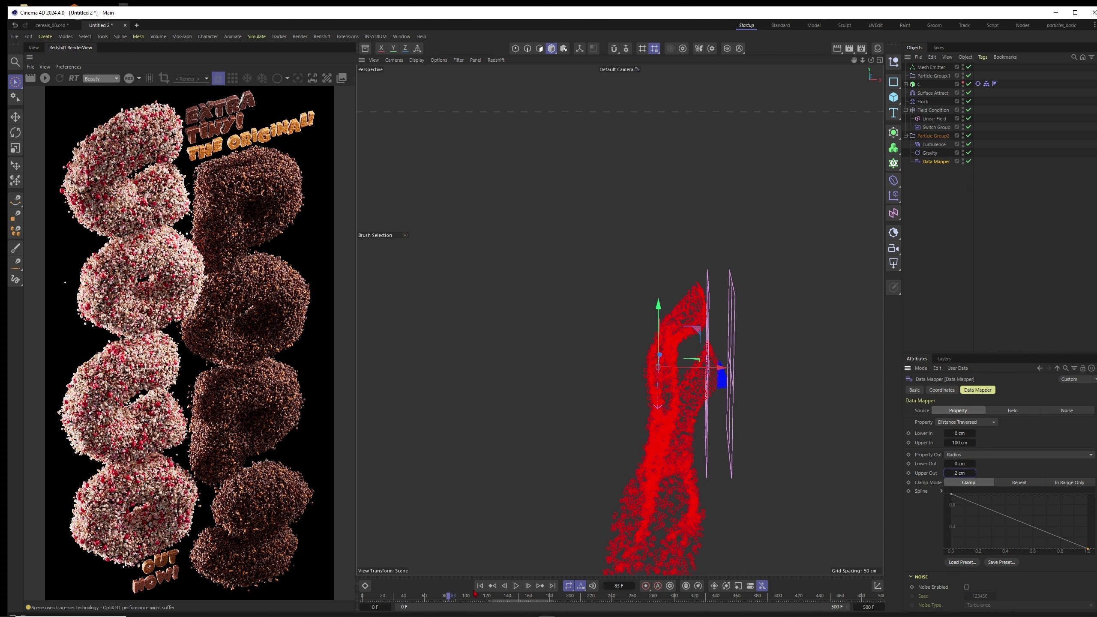
key("shift+f")
key("F8")
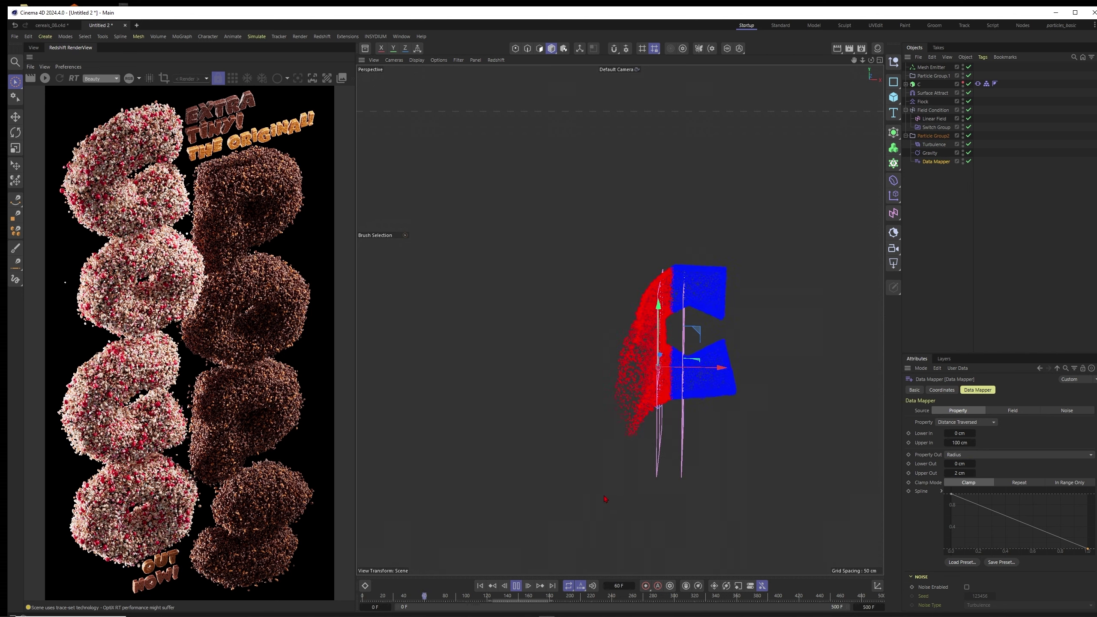
left_click(961, 444)
type("150")
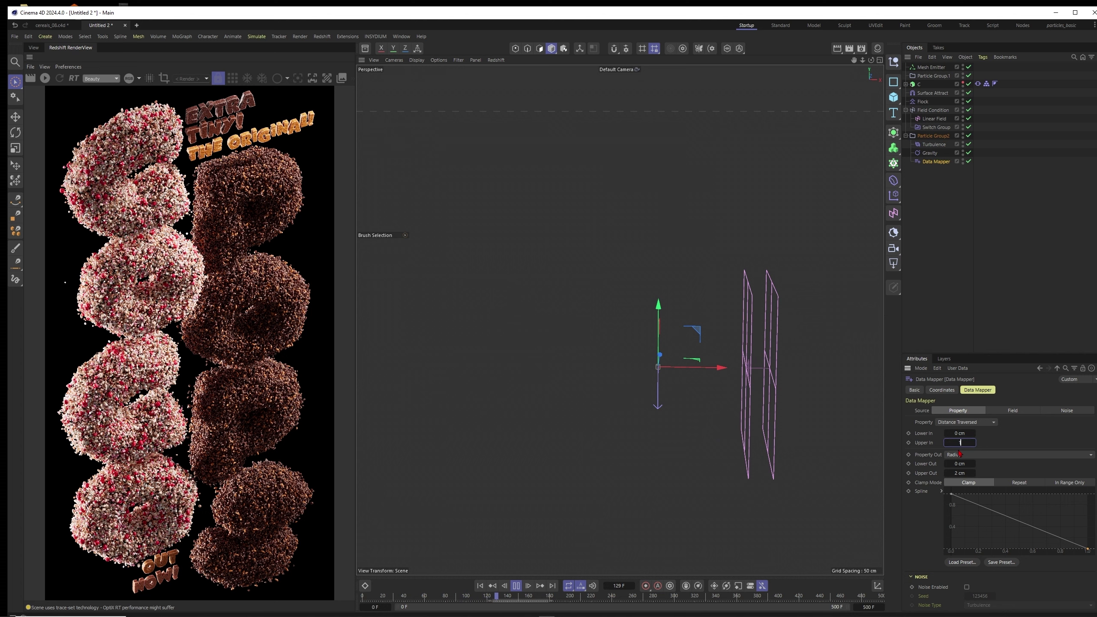
left_click(481, 586)
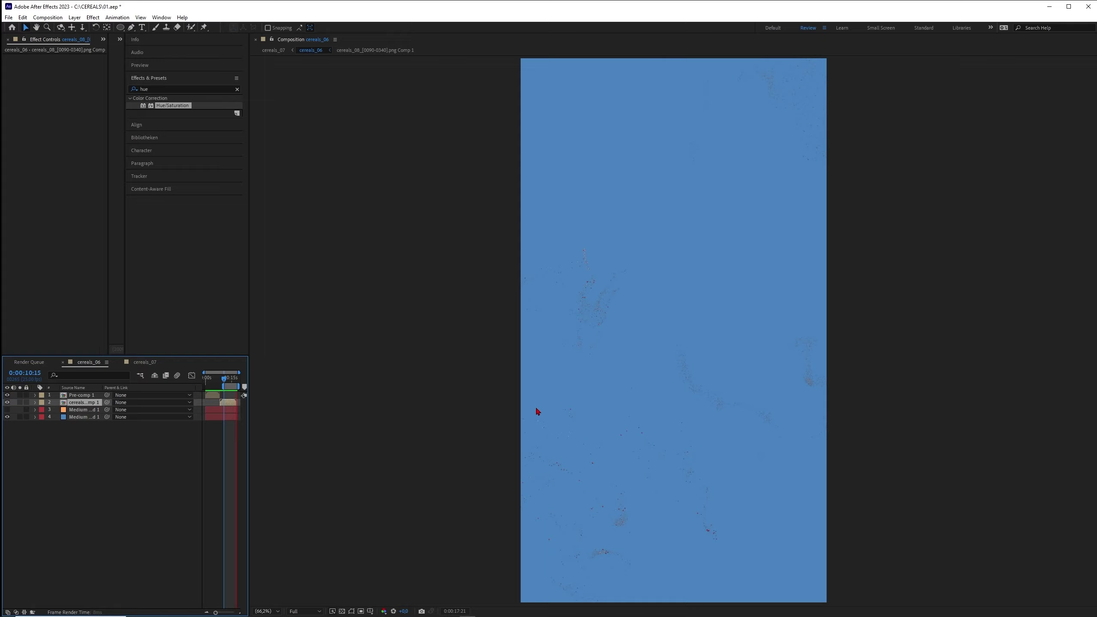
Preview cereals_06, then switch to the landscape cereals_07 composition and play it
key("space")
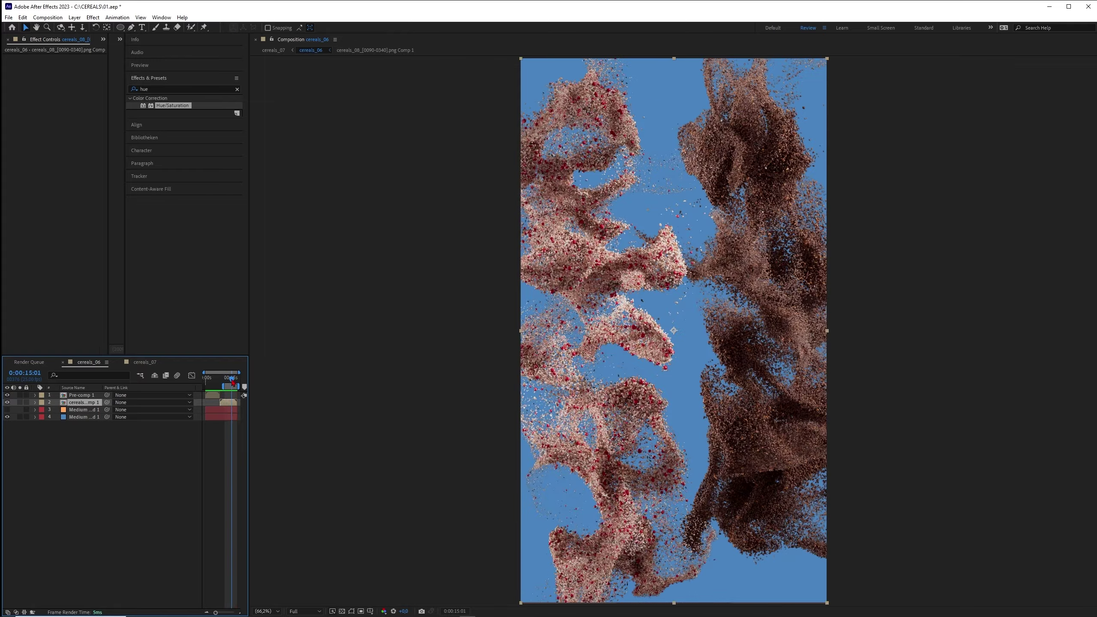
left_click(143, 363)
key("space")
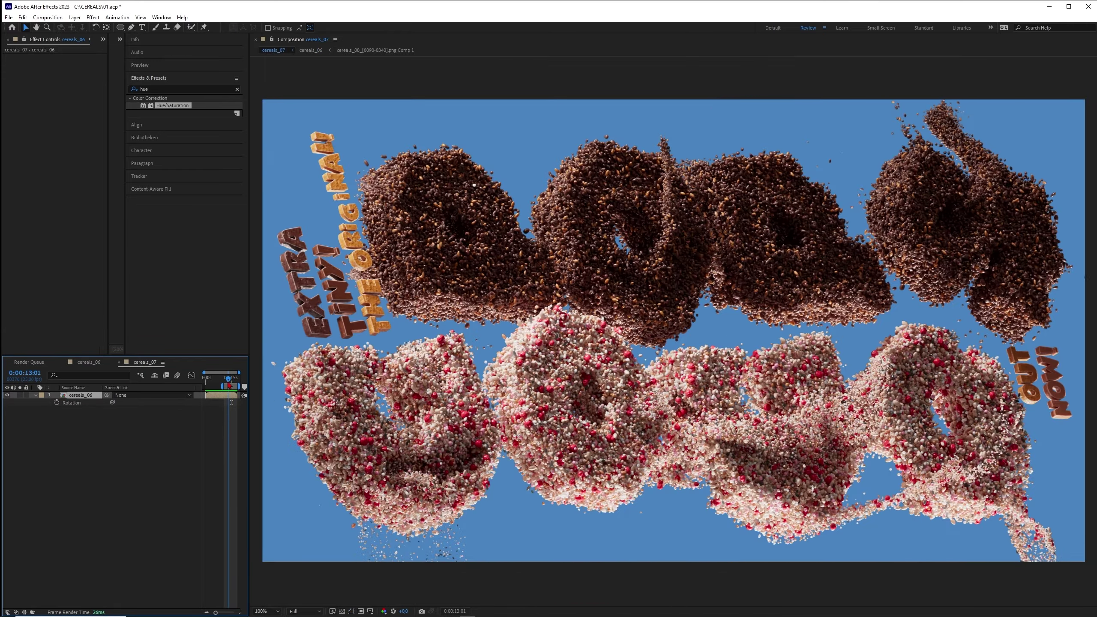